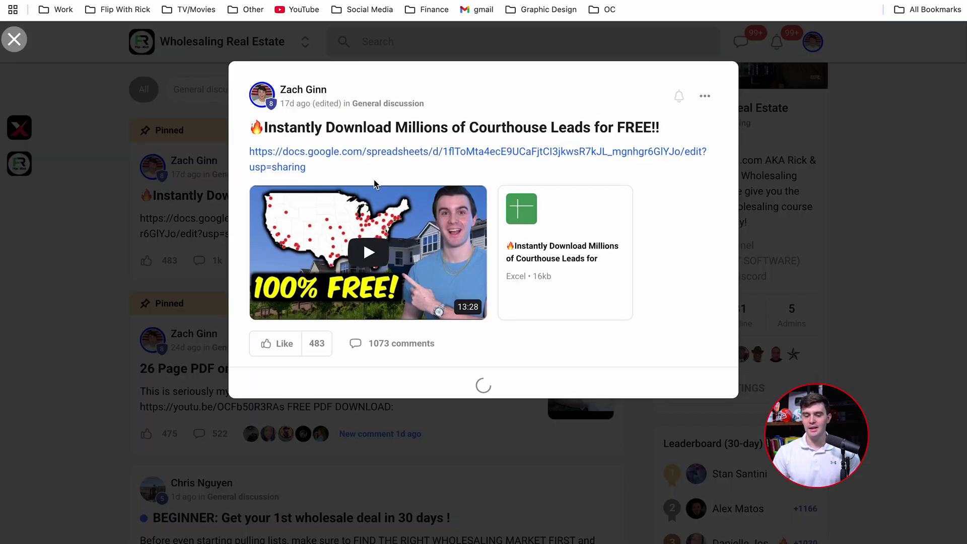
- Open the pinned 'Instantly Download Millions of Courthouse Leads' post and follow its Google Sheets link
{"action": "left_click", "coordinate": [373, 183]}
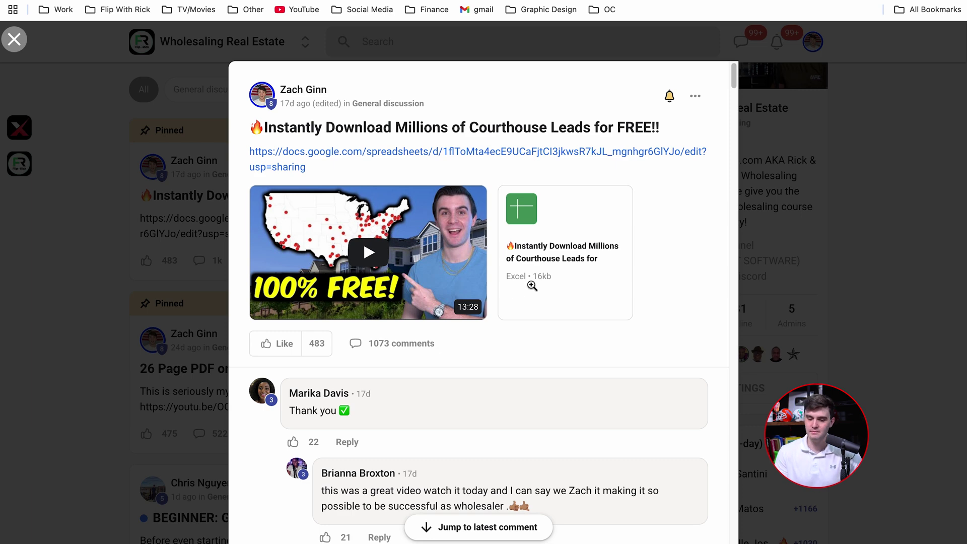
{"action": "left_click", "coordinate": [335, 156]}
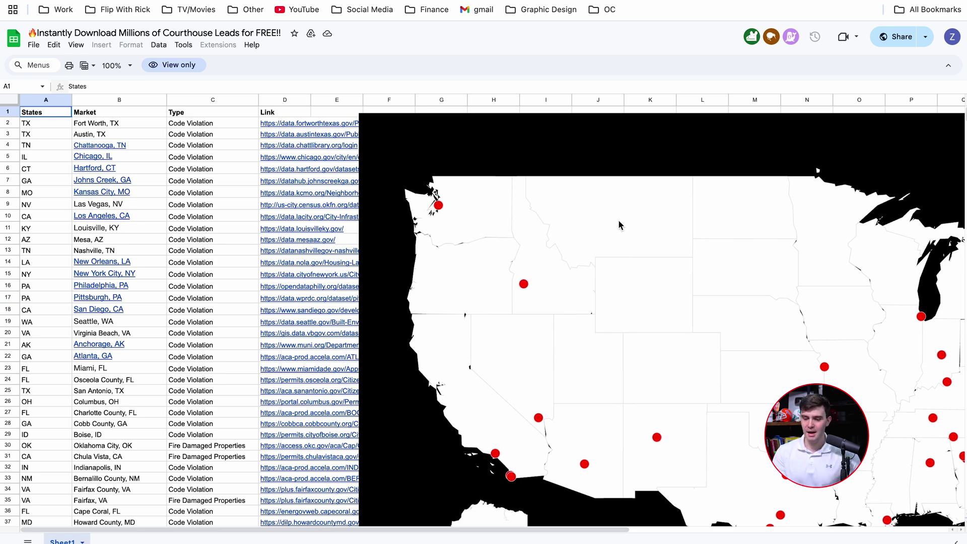
- Browse the courthouse leads sheet past the map down to the Syracuse, NY row
{"action": "scroll", "coordinate": [620, 225], "scroll_direction": "down", "scroll_amount": 5}
{"action": "scroll", "coordinate": [619, 225], "scroll_direction": "right", "scroll_amount": 5}
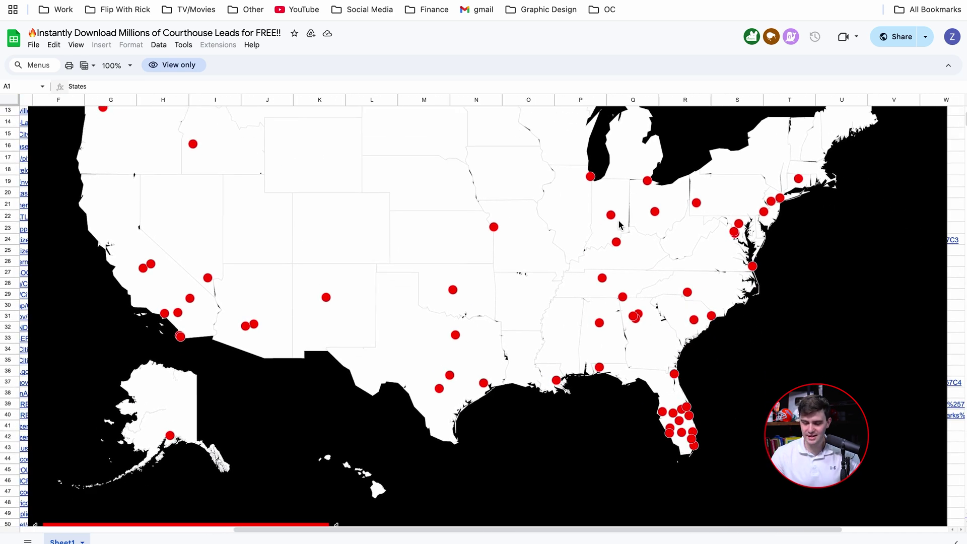
{"action": "scroll", "coordinate": [620, 225], "scroll_direction": "up", "scroll_amount": 2}
{"action": "scroll", "coordinate": [619, 225], "scroll_direction": "left", "scroll_amount": 5}
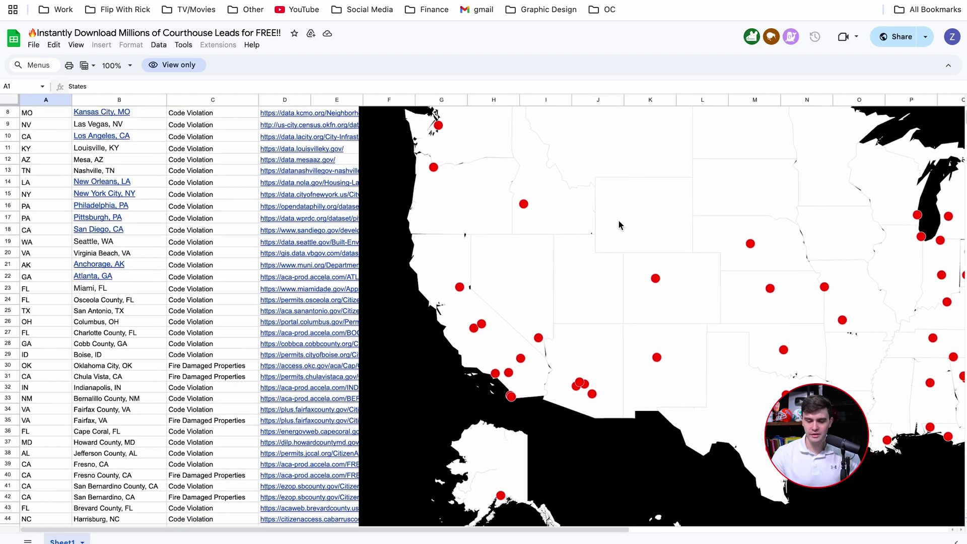
{"action": "scroll", "coordinate": [306, 316], "scroll_direction": "up", "scroll_amount": 1}
{"action": "scroll", "coordinate": [418, 227], "scroll_direction": "right", "scroll_amount": 5}
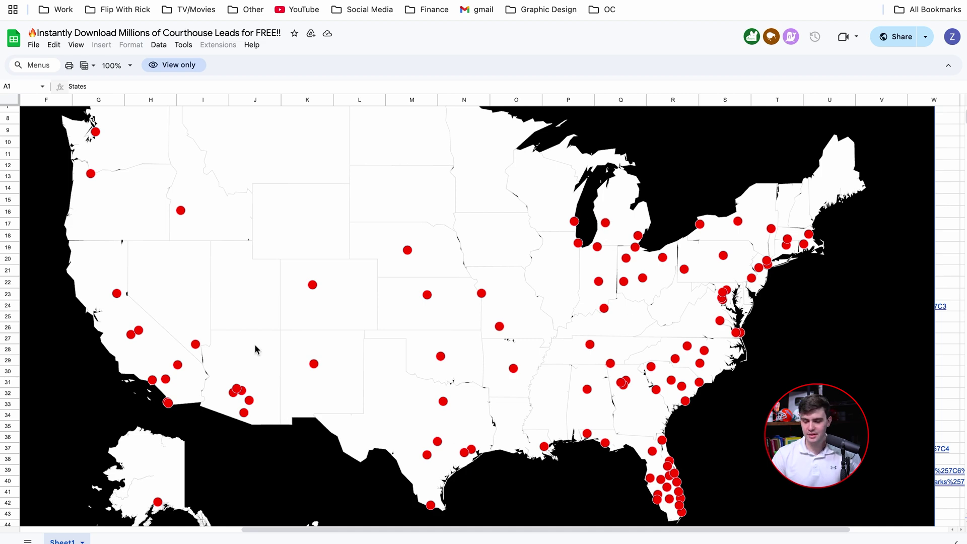
{"action": "scroll", "coordinate": [545, 334], "scroll_direction": "down", "scroll_amount": 3}
{"action": "scroll", "coordinate": [545, 335], "scroll_direction": "left", "scroll_amount": 1}
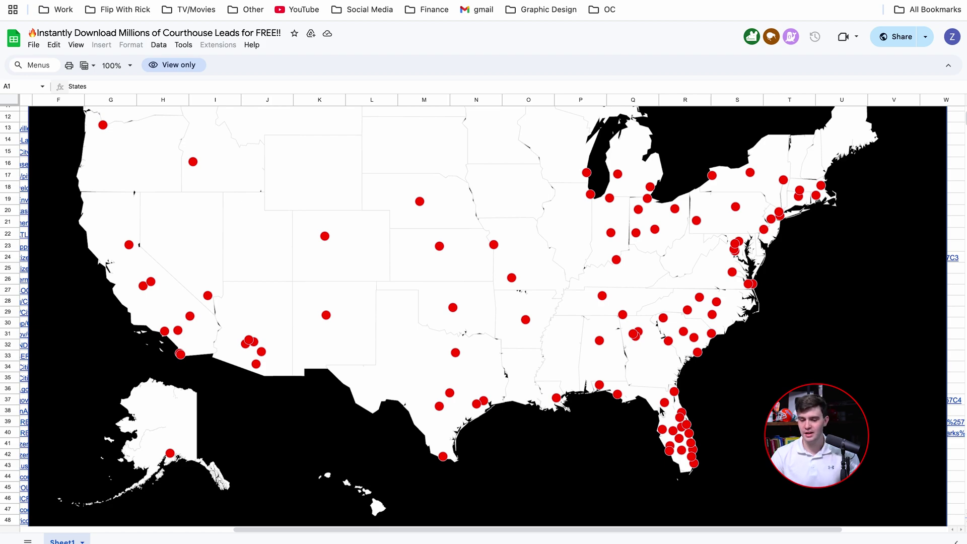
{"action": "scroll", "coordinate": [370, 462], "scroll_direction": "left", "scroll_amount": 7}
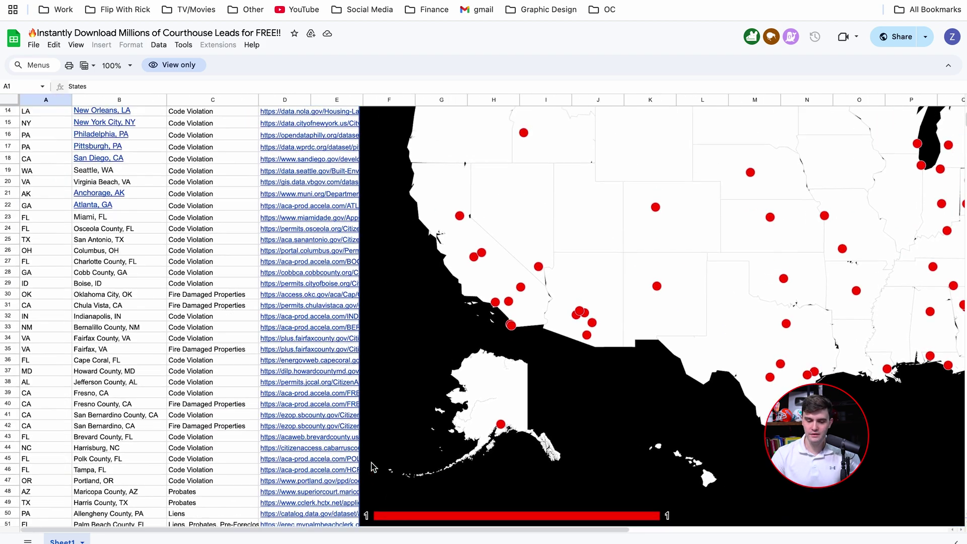
{"action": "scroll", "coordinate": [371, 462], "scroll_direction": "up", "scroll_amount": 5}
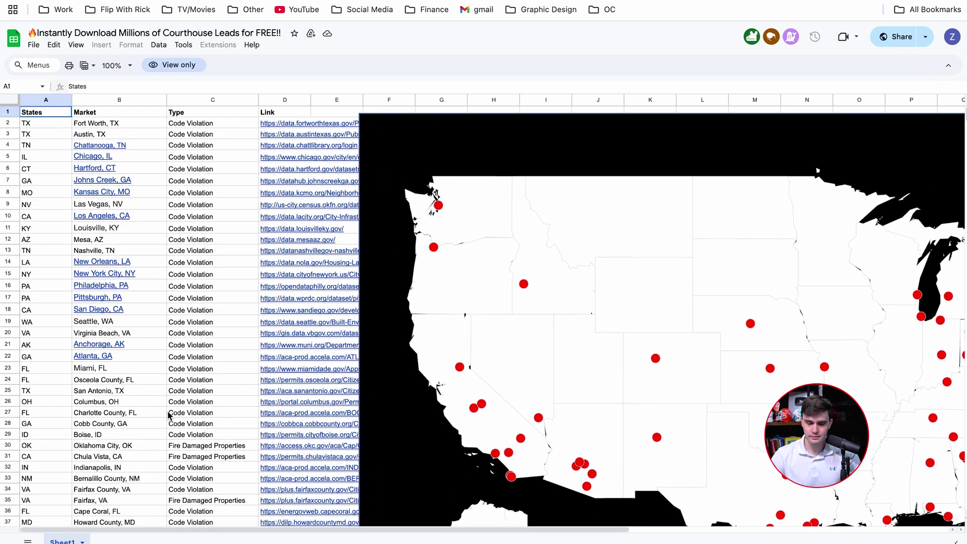
{"action": "scroll", "coordinate": [109, 369], "scroll_direction": "down", "scroll_amount": 15}
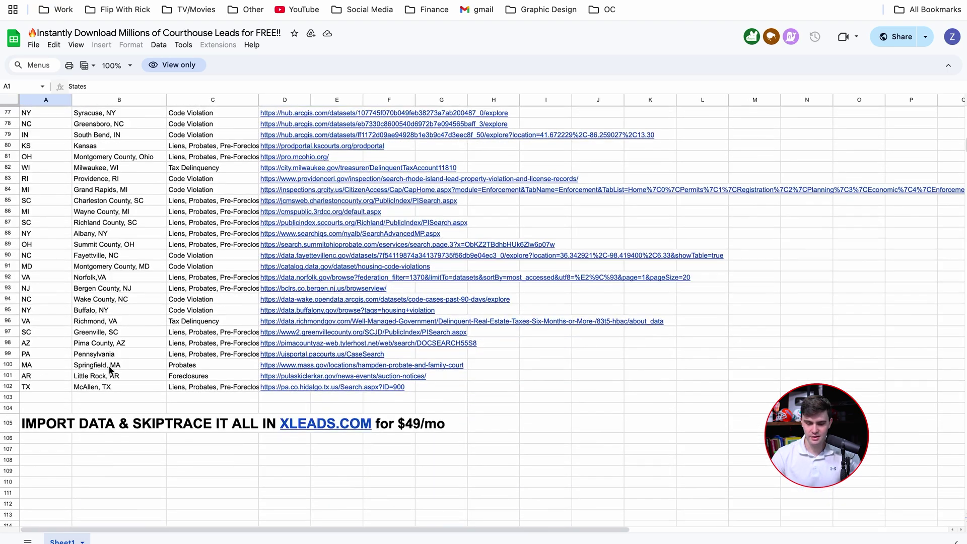
{"action": "scroll", "coordinate": [110, 370], "scroll_direction": "up", "scroll_amount": 2}
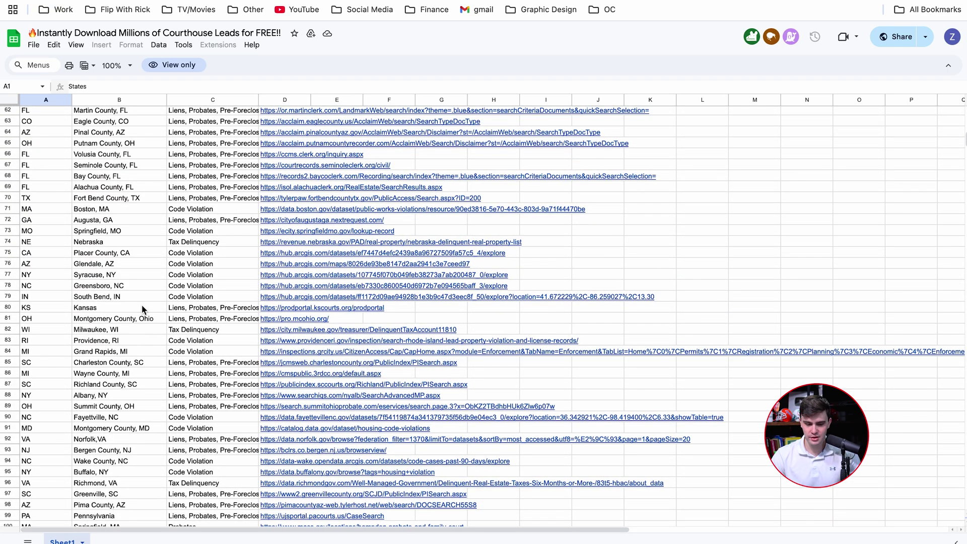
- Open the Syracuse, NY code-violation link in cell D77 on ArcGIS Hub
{"action": "left_click", "coordinate": [122, 276]}
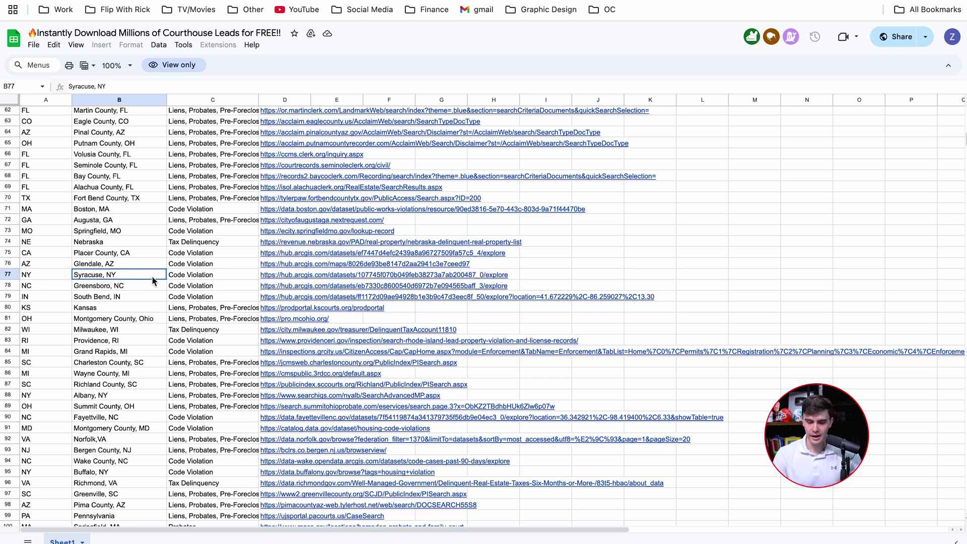
{"action": "left_click", "coordinate": [177, 277]}
{"action": "left_click", "coordinate": [272, 277]}
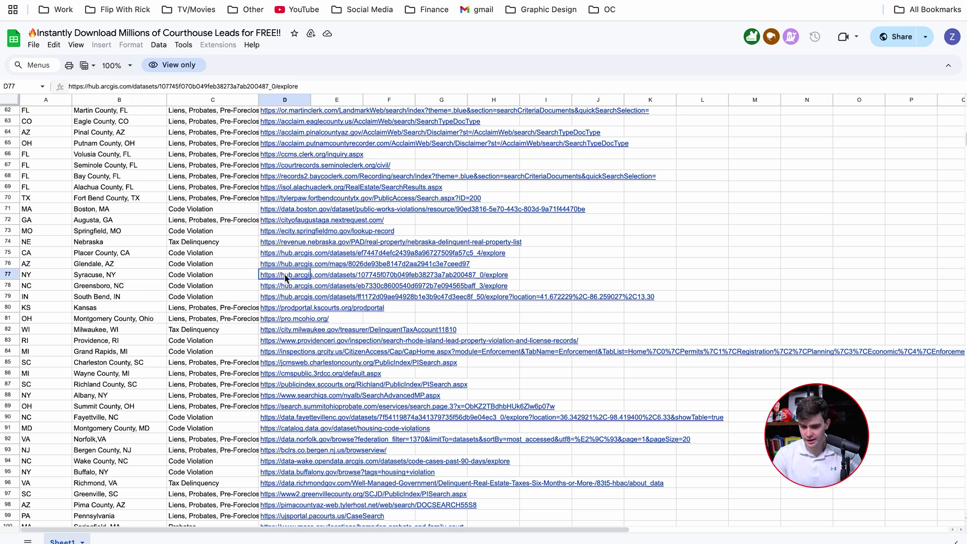
{"action": "left_click", "coordinate": [313, 291]}
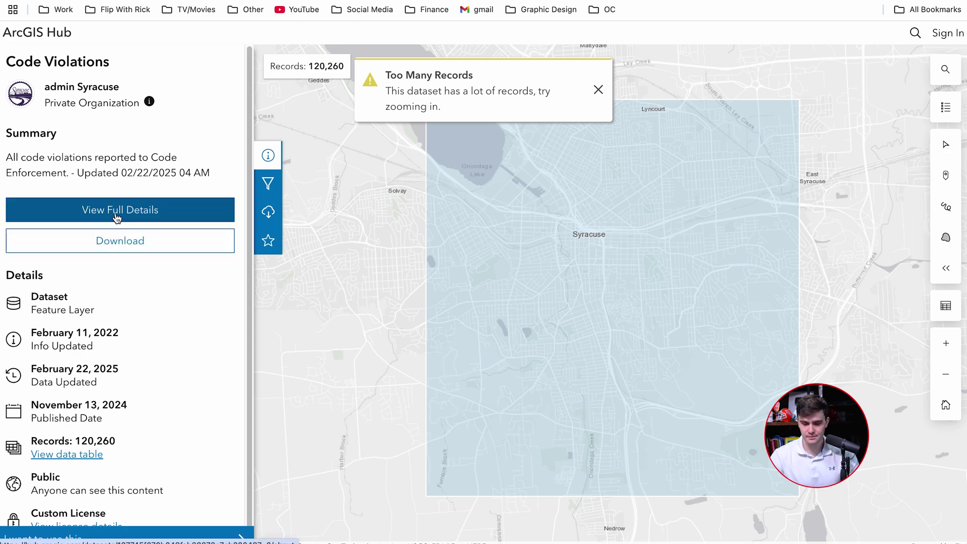
- Show the Syracuse dataset's attribute filters and browse through them
{"action": "left_click", "coordinate": [267, 184]}
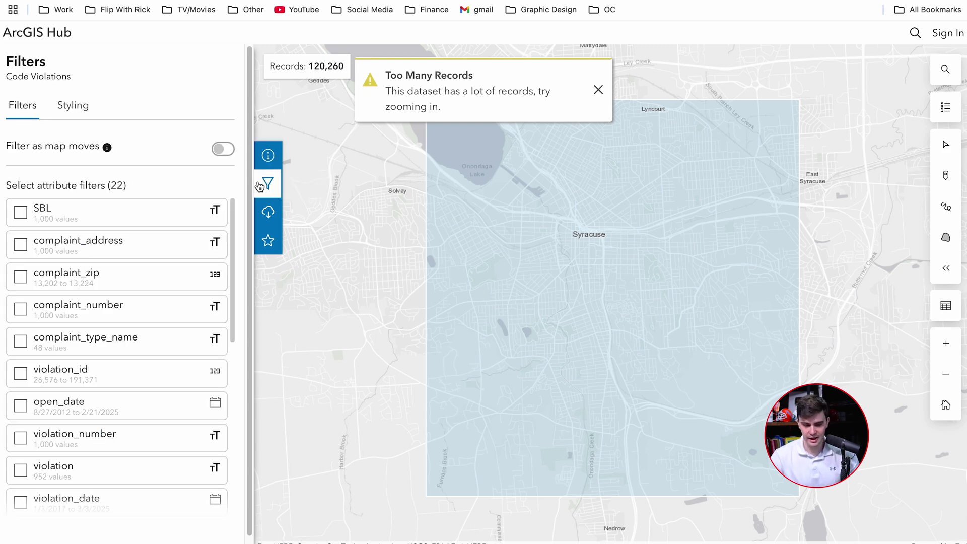
{"action": "scroll", "coordinate": [74, 278], "scroll_direction": "down", "scroll_amount": 8}
{"action": "scroll", "coordinate": [90, 380], "scroll_direction": "down", "scroll_amount": 1}
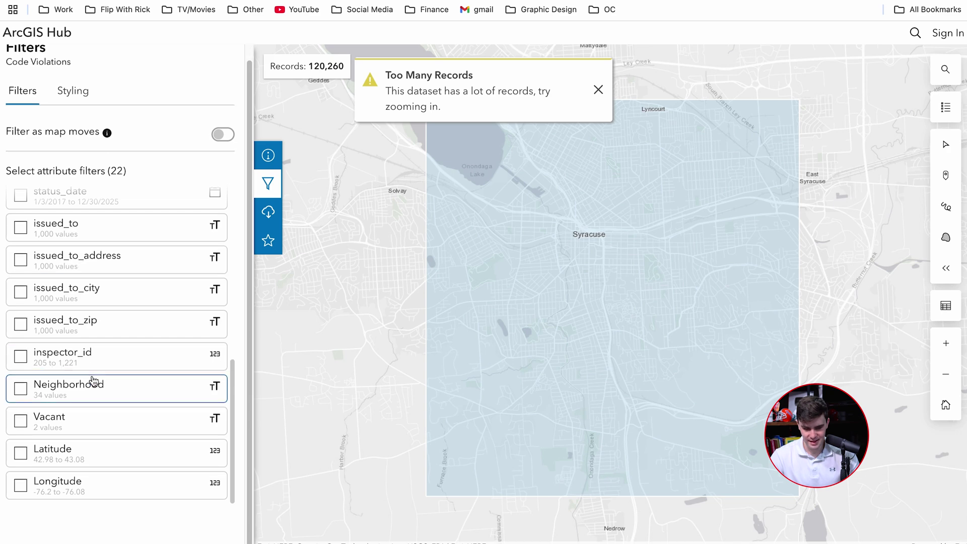
{"action": "scroll", "coordinate": [93, 379], "scroll_direction": "up", "scroll_amount": 9}
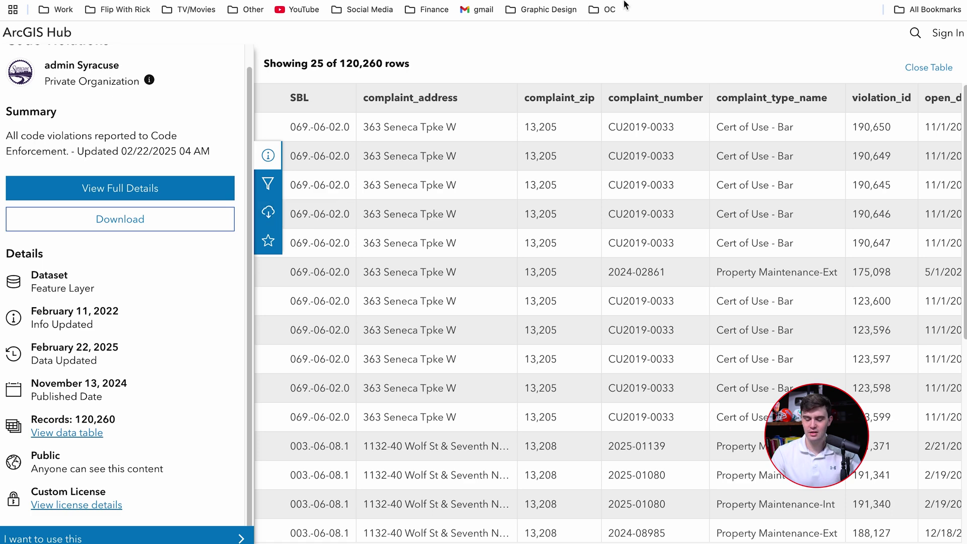
- Highlight the listed violation rows, then screenshot the data table region with Cmd+Shift+4
{"action": "left_click_drag", "start_coordinate": [371, 124], "coordinate": [802, 532]}
{"action": "left_click", "coordinate": [644, 54]}
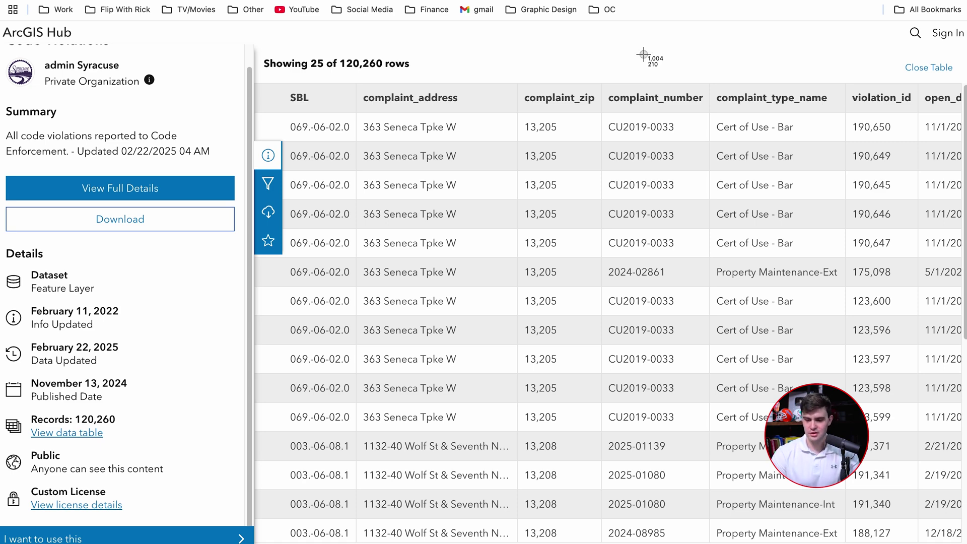
{"action": "key", "text": "super+shift+4"}
{"action": "left_click_drag", "start_coordinate": [297, 85], "coordinate": [966, 543]}
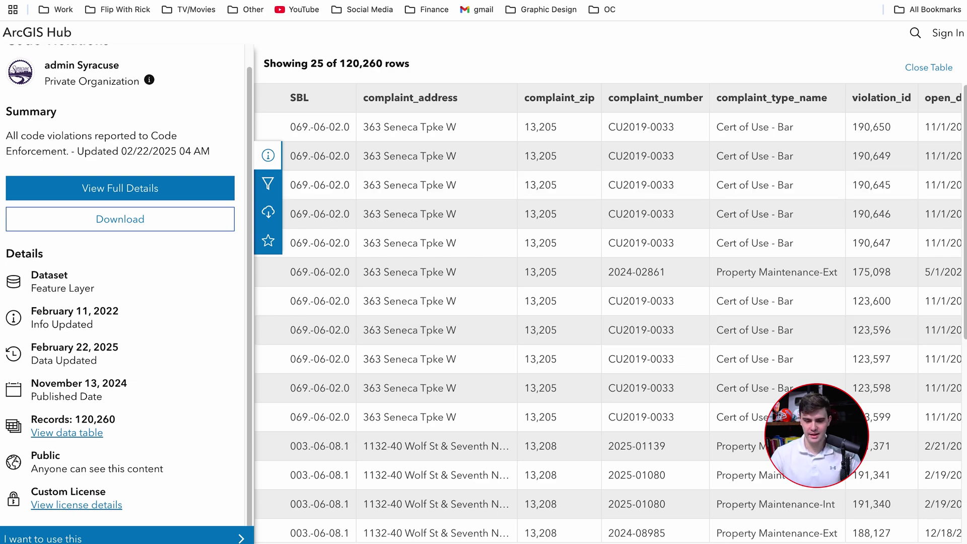
- Open the Seminole County, FL court records link from cell D67
{"action": "scroll", "coordinate": [220, 291], "scroll_direction": "down", "scroll_amount": 5}
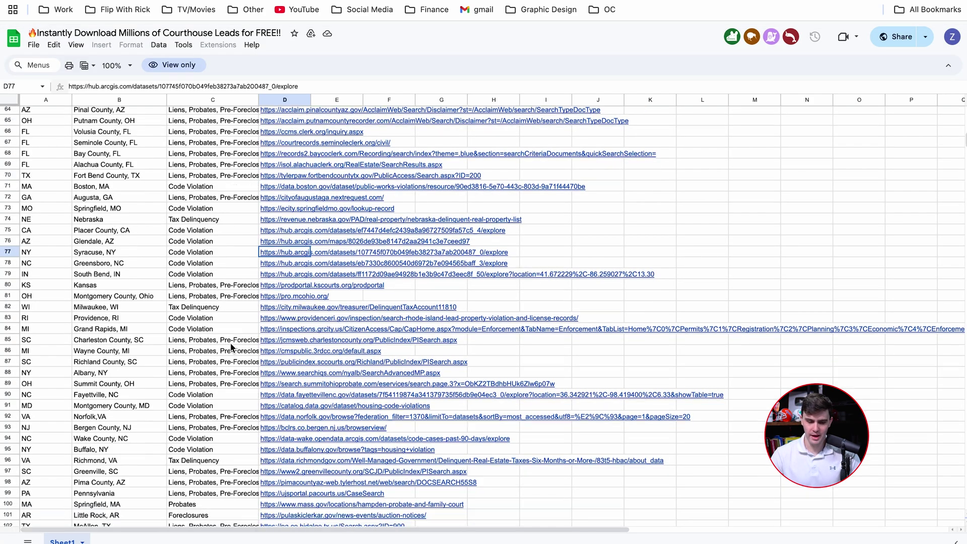
{"action": "scroll", "coordinate": [230, 345], "scroll_direction": "up", "scroll_amount": 3}
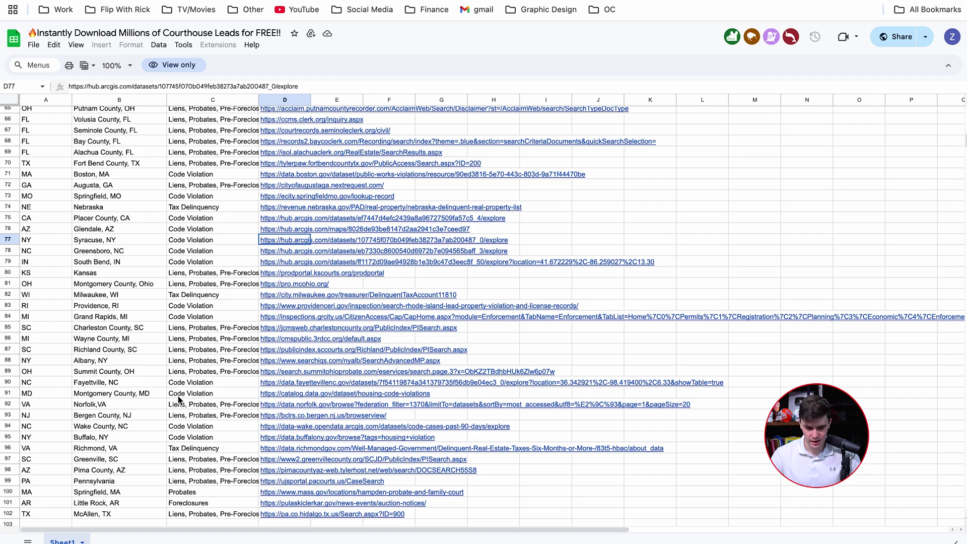
{"action": "scroll", "coordinate": [179, 399], "scroll_direction": "down", "scroll_amount": 1}
{"action": "mouse_move", "coordinate": [285, 367]}
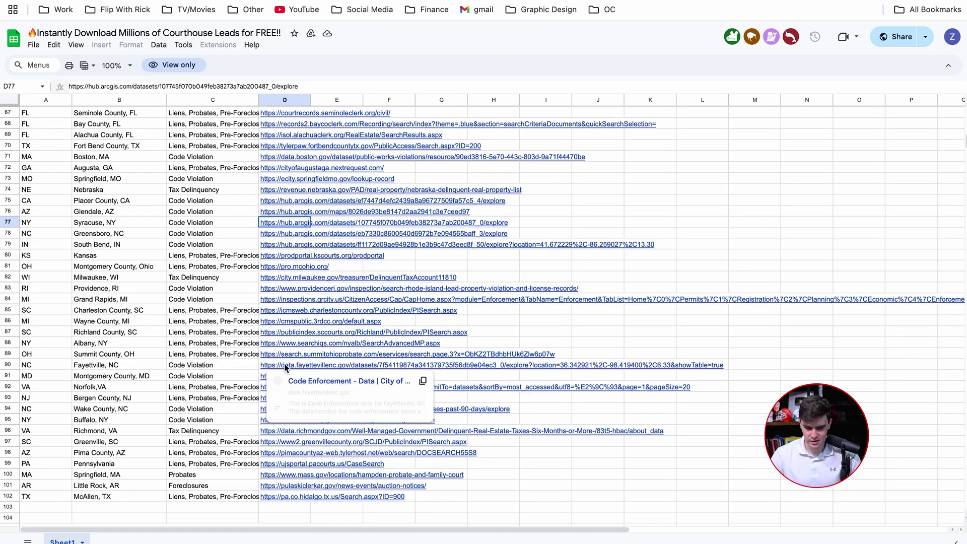
{"action": "scroll", "coordinate": [284, 364], "scroll_direction": "up", "scroll_amount": 6}
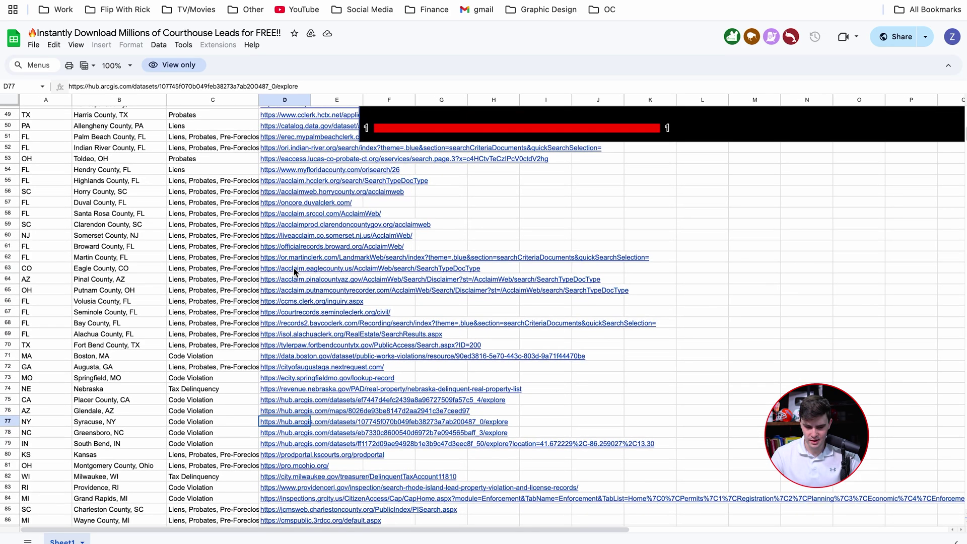
{"action": "left_click", "coordinate": [288, 312]}
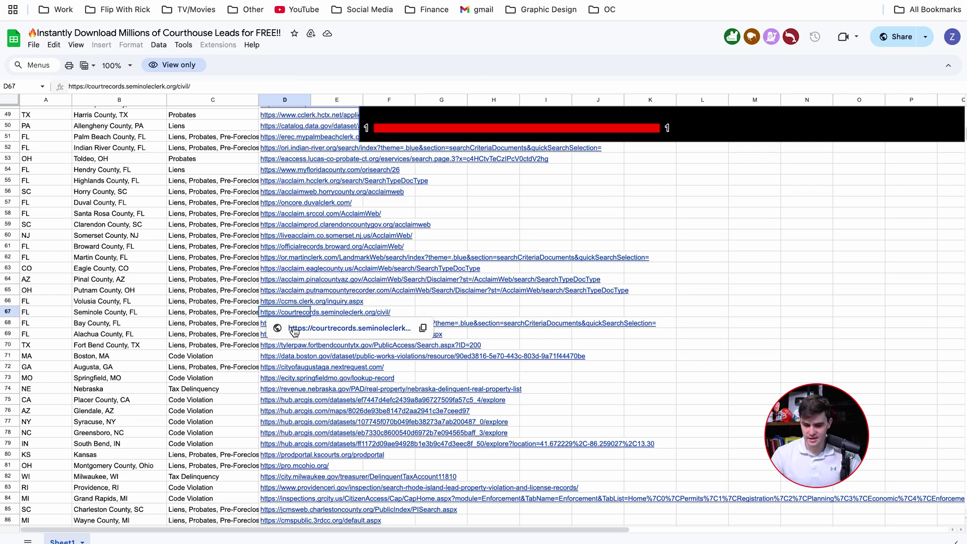
{"action": "left_click", "coordinate": [295, 329]}
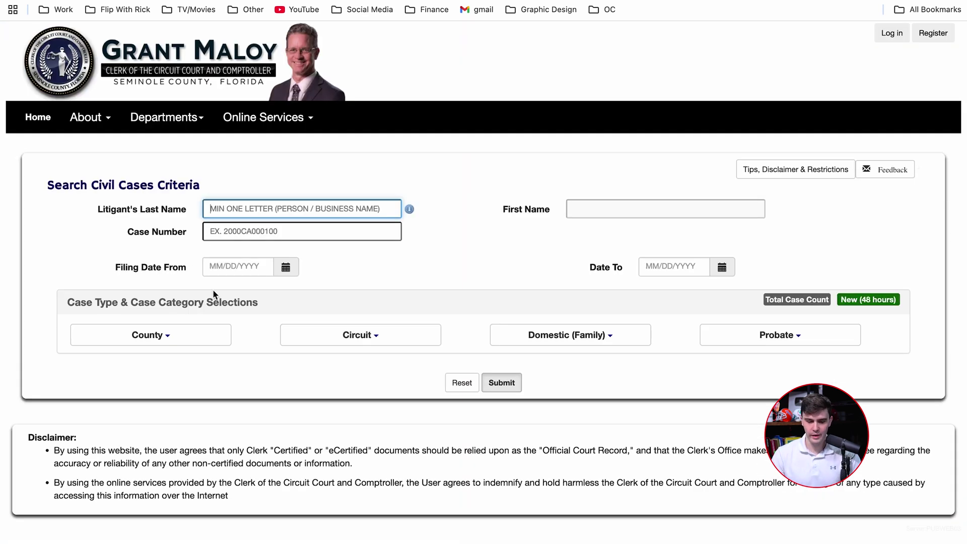
- Set the filing date range to 02/01/2025 through 02/22/2025
{"action": "left_click", "coordinate": [285, 267]}
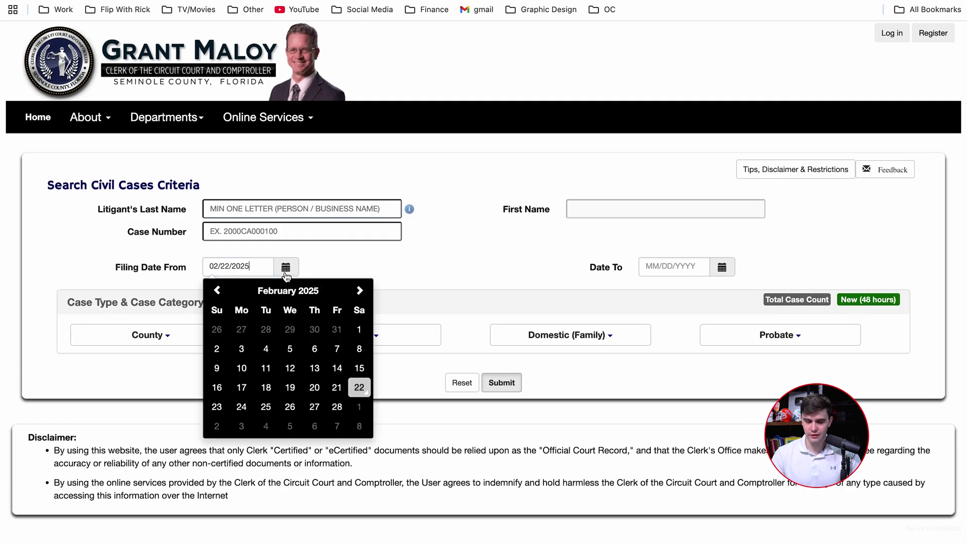
{"action": "left_click", "coordinate": [359, 329]}
{"action": "left_click", "coordinate": [723, 268]}
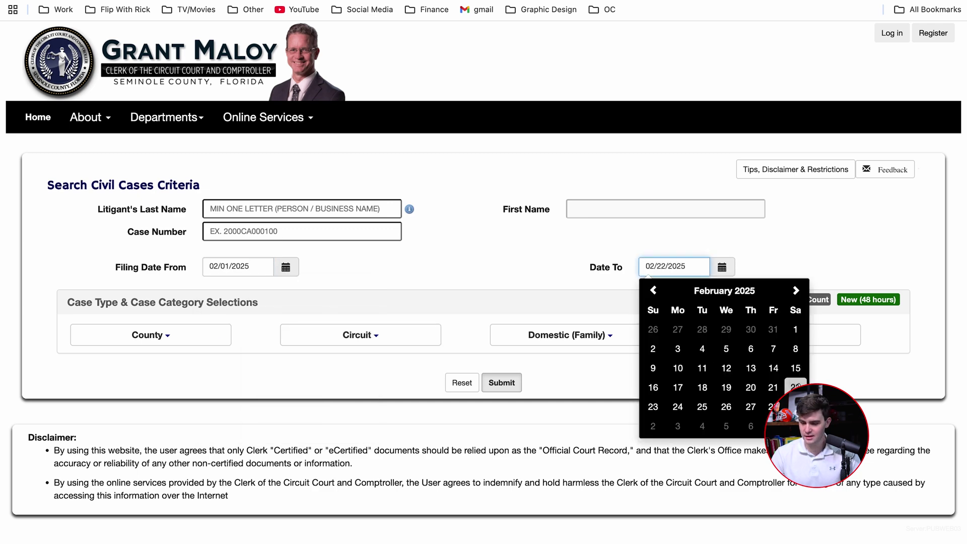
{"action": "left_click", "coordinate": [796, 386]}
- Add the trust category and Formal Administration to the probate case types, then run the search
{"action": "left_click", "coordinate": [781, 335]}
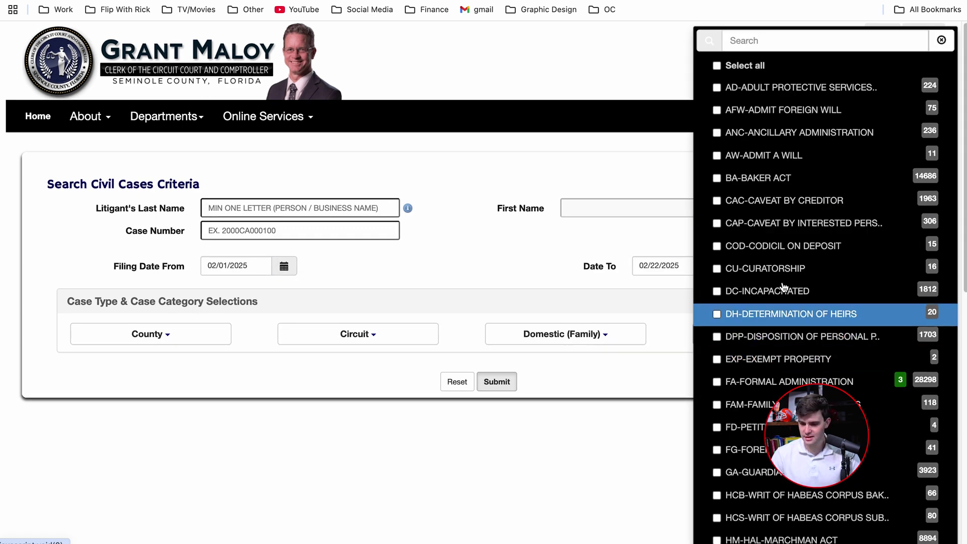
{"action": "scroll", "coordinate": [784, 287], "scroll_direction": "down", "scroll_amount": 10}
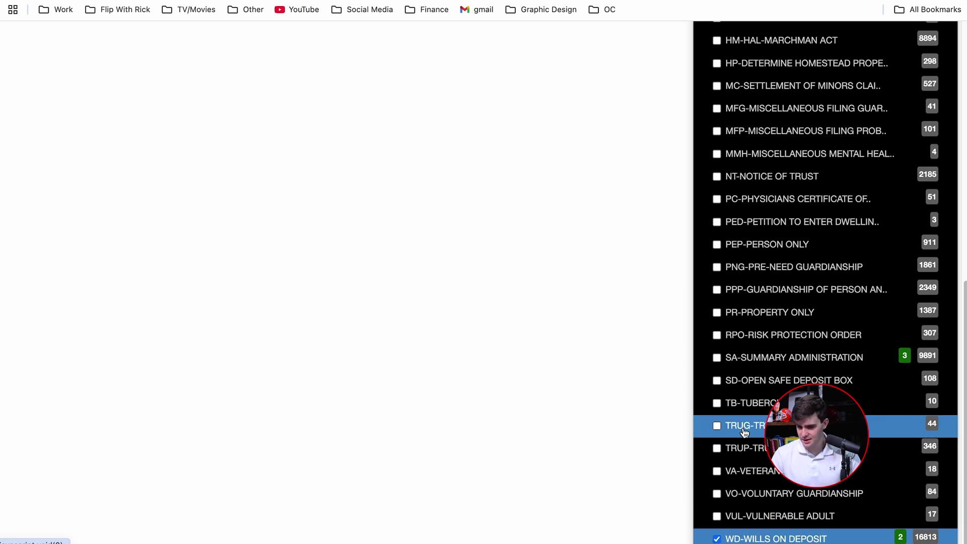
{"action": "left_click", "coordinate": [756, 447]}
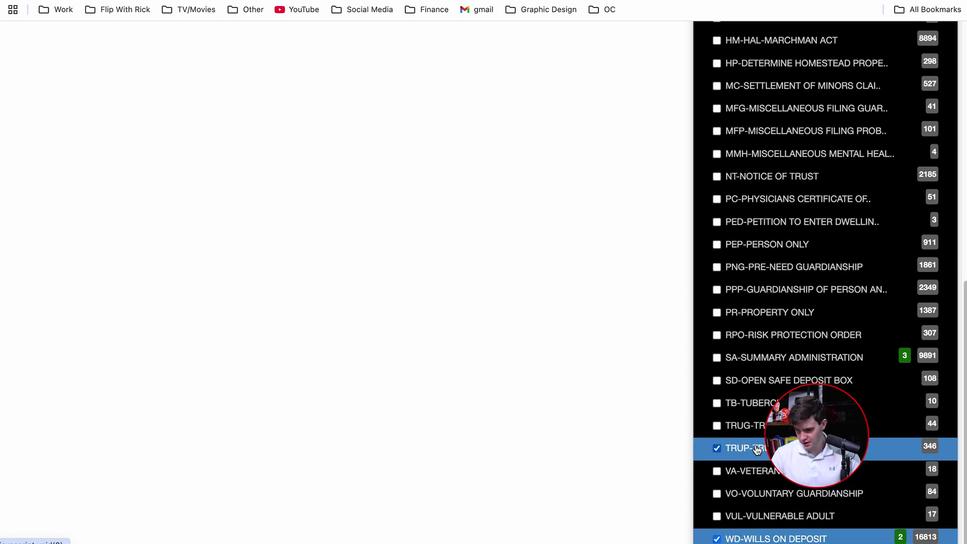
{"action": "scroll", "coordinate": [760, 288], "scroll_direction": "up", "scroll_amount": 1}
{"action": "scroll", "coordinate": [761, 288], "scroll_direction": "up", "scroll_amount": 2}
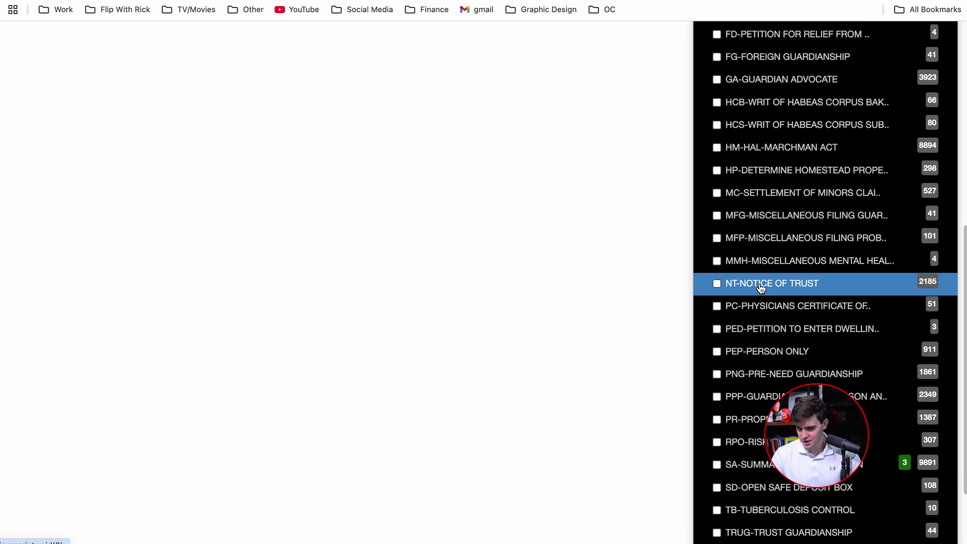
{"action": "scroll", "coordinate": [760, 288], "scroll_direction": "up", "scroll_amount": 1}
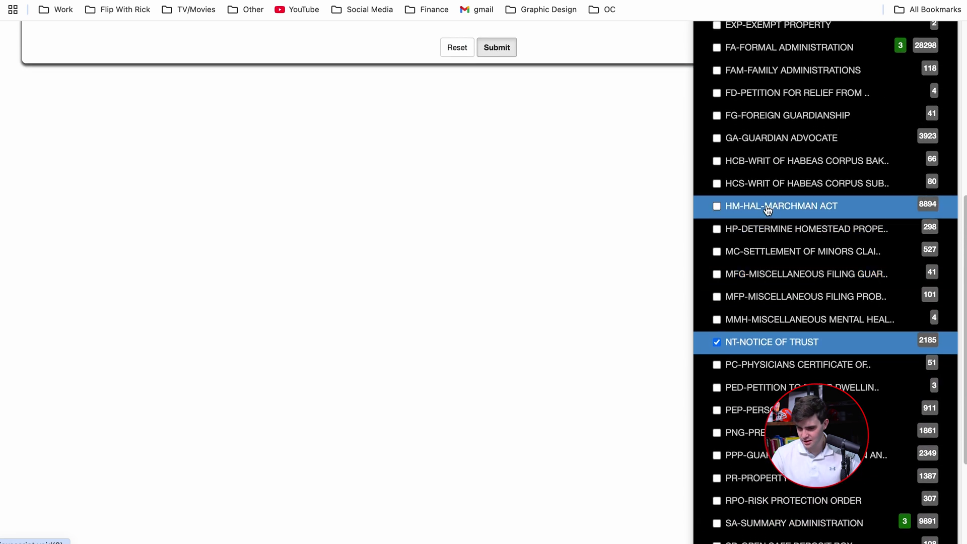
{"action": "scroll", "coordinate": [768, 256], "scroll_direction": "up", "scroll_amount": 2}
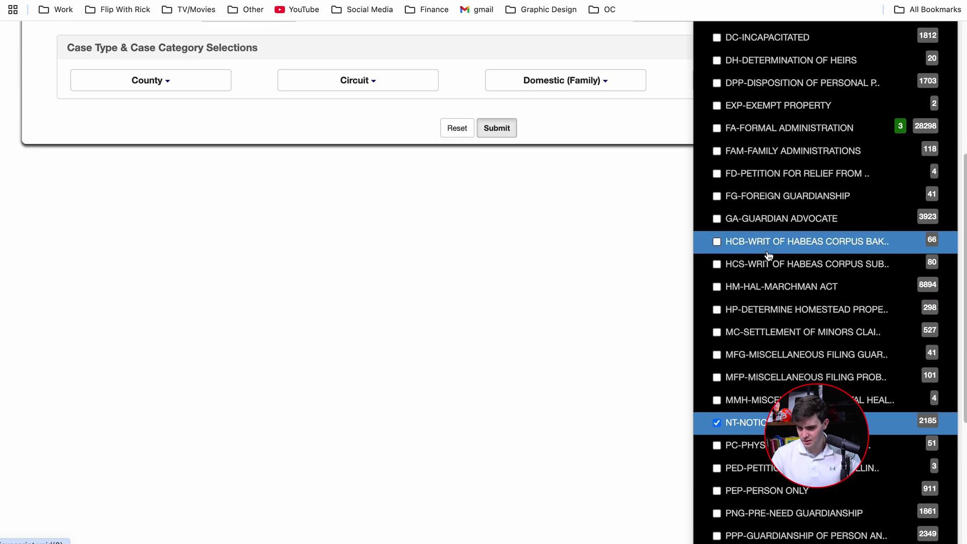
{"action": "left_click", "coordinate": [771, 135]}
{"action": "scroll", "coordinate": [772, 135], "scroll_direction": "up", "scroll_amount": 3}
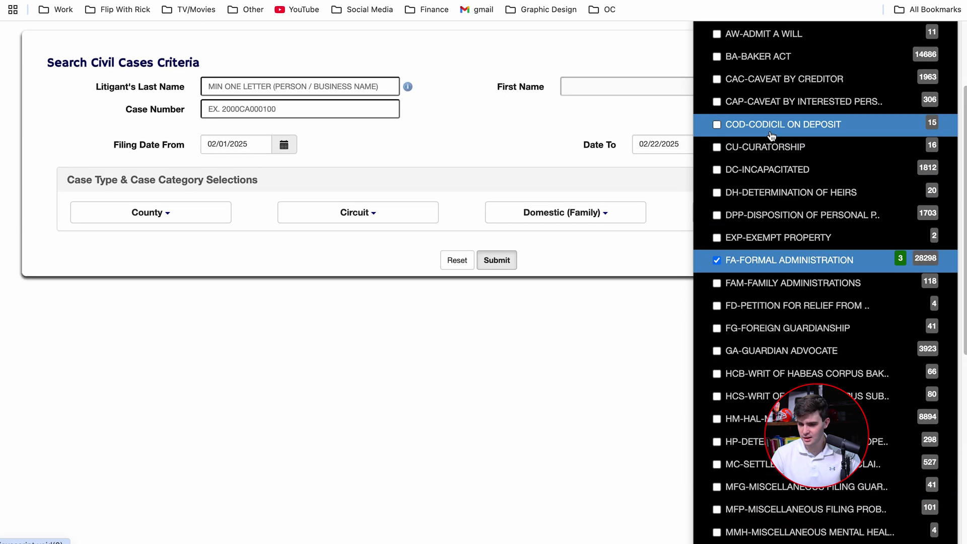
{"action": "scroll", "coordinate": [772, 135], "scroll_direction": "up", "scroll_amount": 3}
{"action": "left_click", "coordinate": [579, 274]}
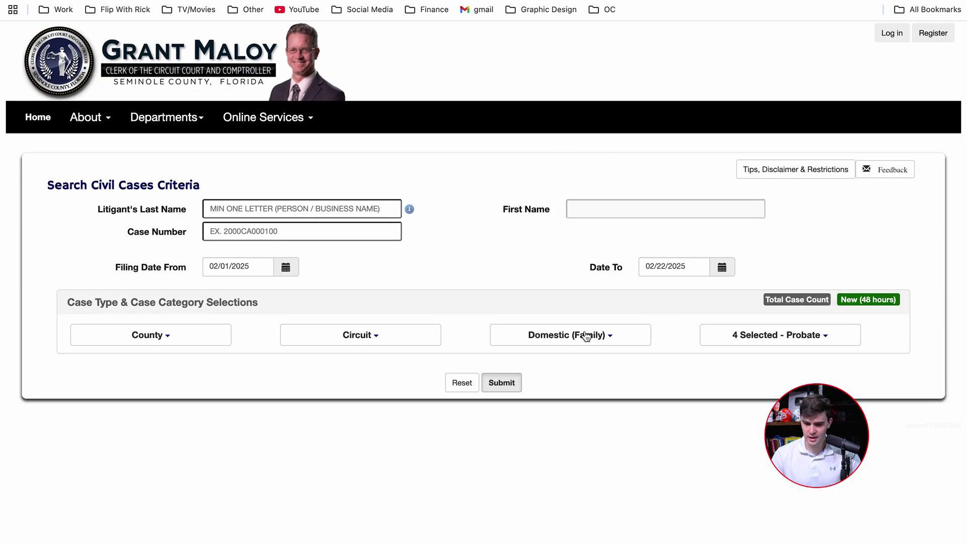
{"action": "left_click", "coordinate": [507, 382]}
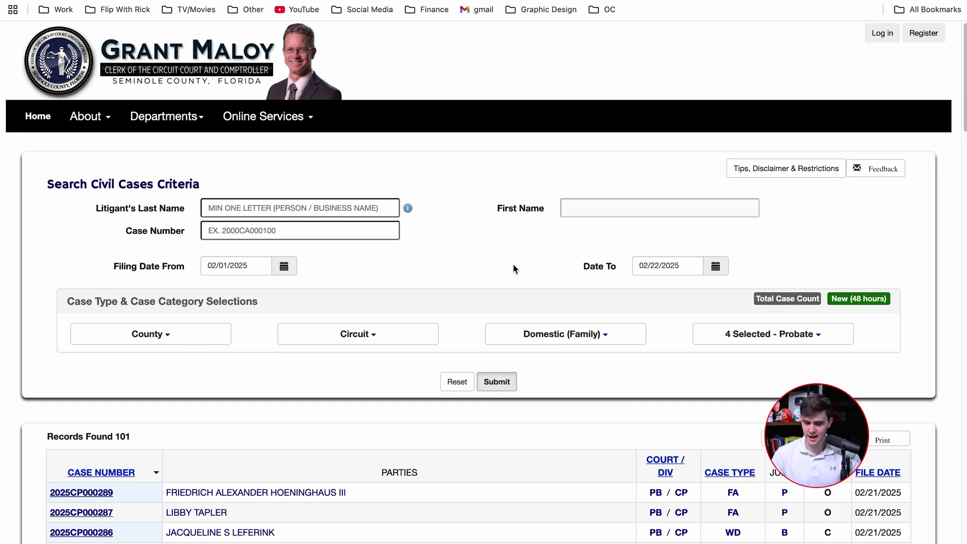
- Export the 101 found probate records as caseSearch.xls
{"action": "scroll", "coordinate": [513, 264], "scroll_direction": "down", "scroll_amount": 7}
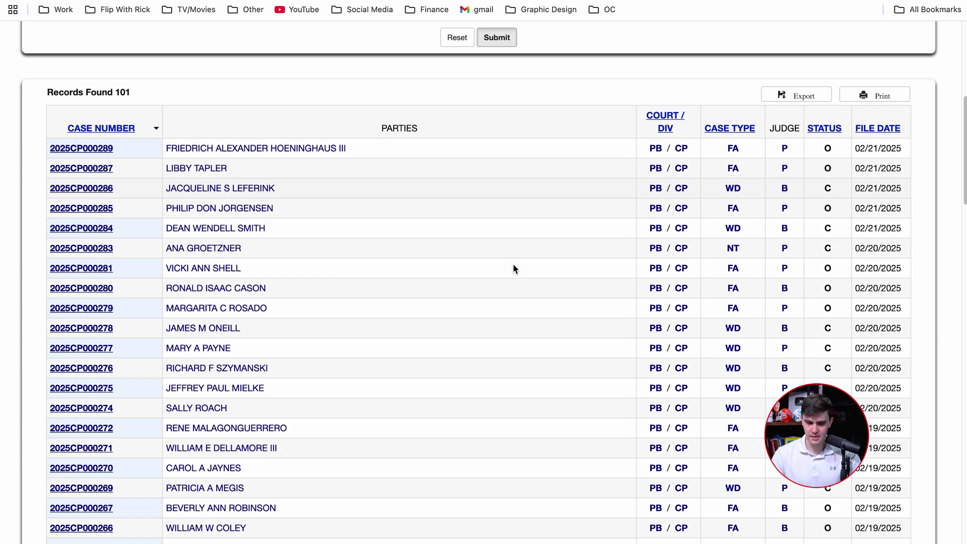
{"action": "left_click", "coordinate": [788, 97]}
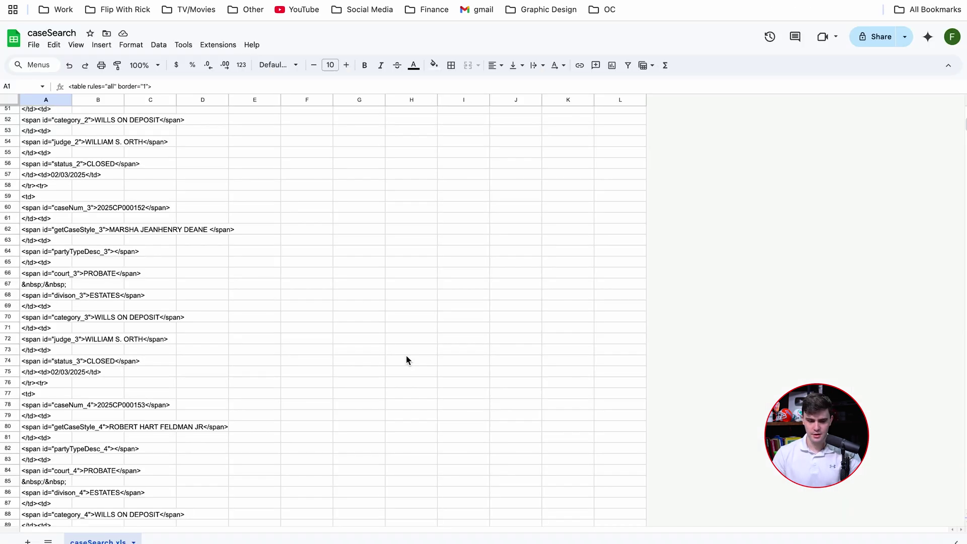
{"action": "scroll", "coordinate": [405, 355], "scroll_direction": "down", "scroll_amount": 5}
- Scroll through the caseSearch.xls rows of raw HTML markup in Google Sheets
{"action": "scroll", "coordinate": [406, 358], "scroll_direction": "down", "scroll_amount": 15}
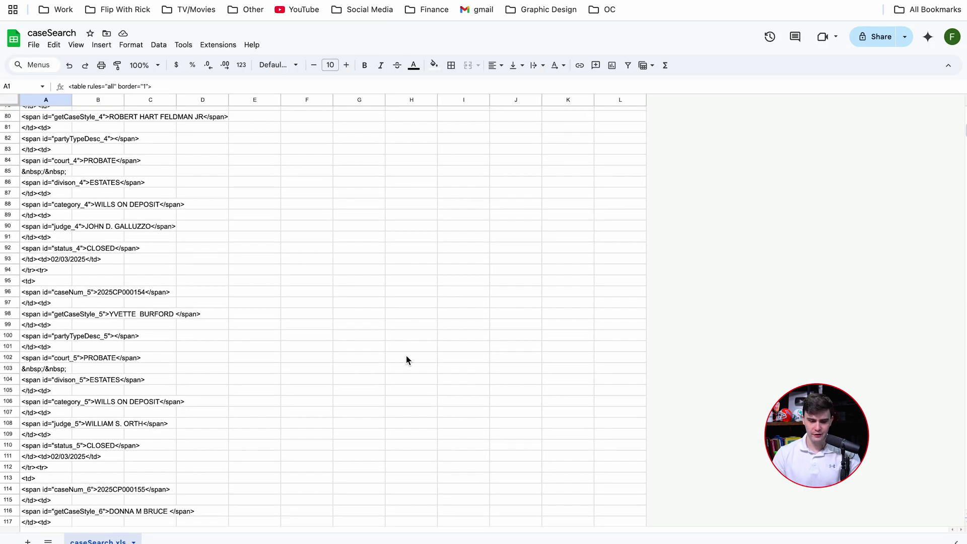
{"action": "scroll", "coordinate": [406, 358], "scroll_direction": "down", "scroll_amount": 15}
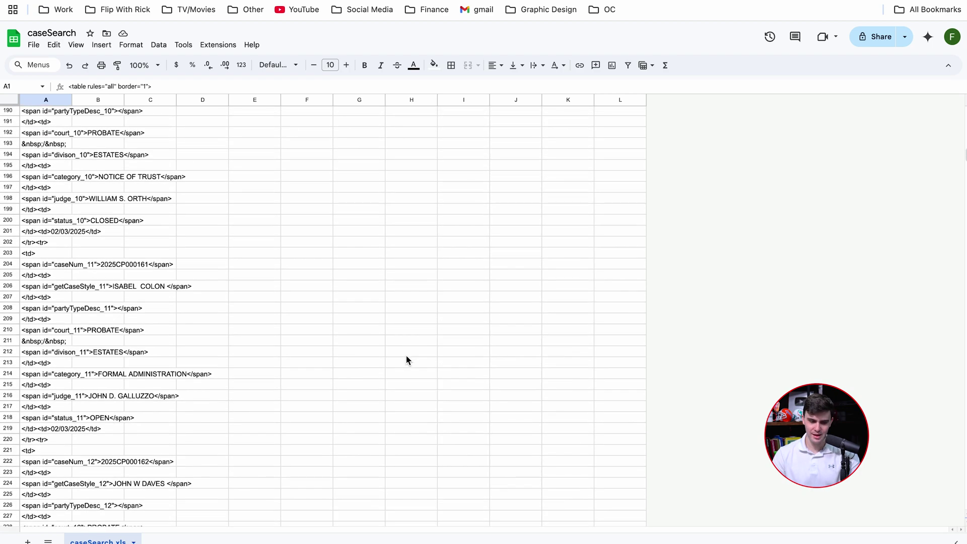
{"action": "scroll", "coordinate": [406, 359], "scroll_direction": "down", "scroll_amount": 20}
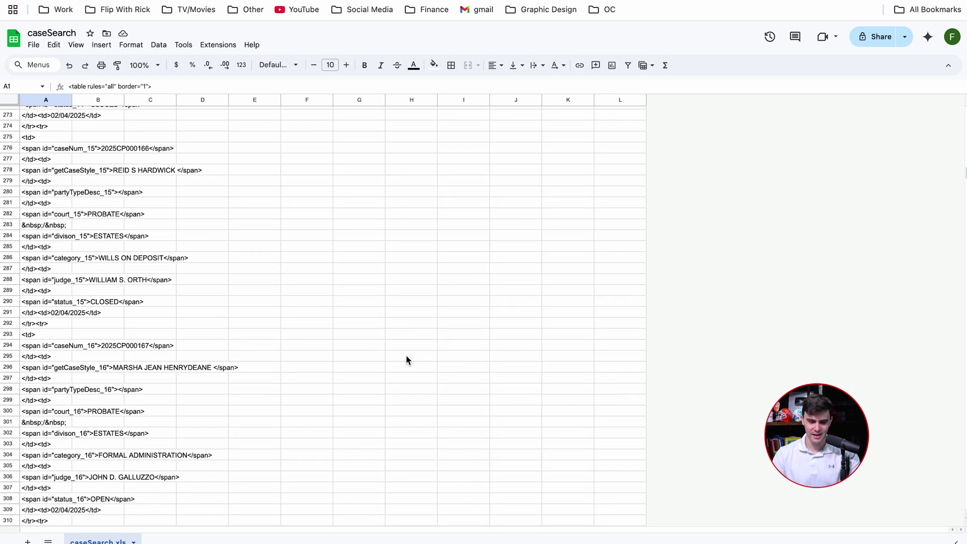
{"action": "scroll", "coordinate": [406, 359], "scroll_direction": "down", "scroll_amount": 20}
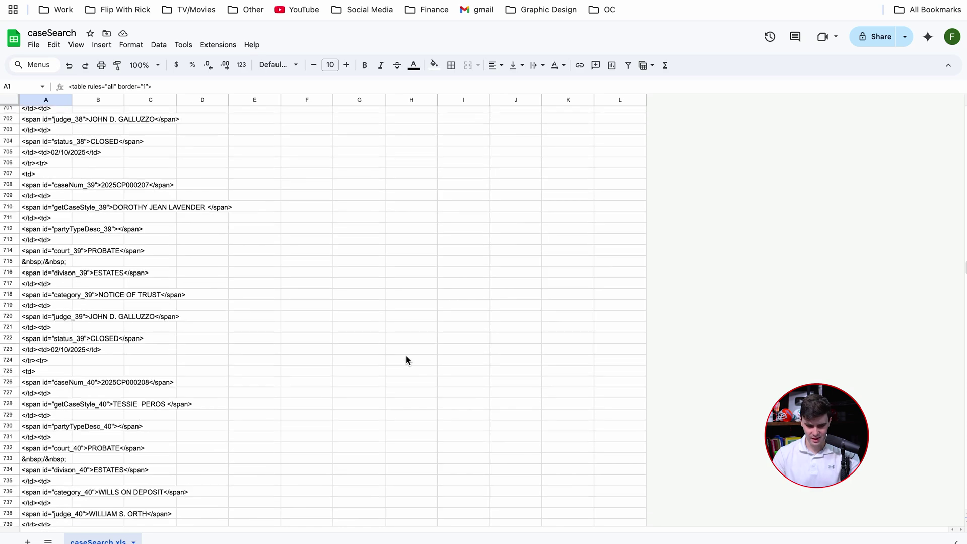
{"action": "scroll", "coordinate": [406, 355], "scroll_direction": "down", "scroll_amount": 20}
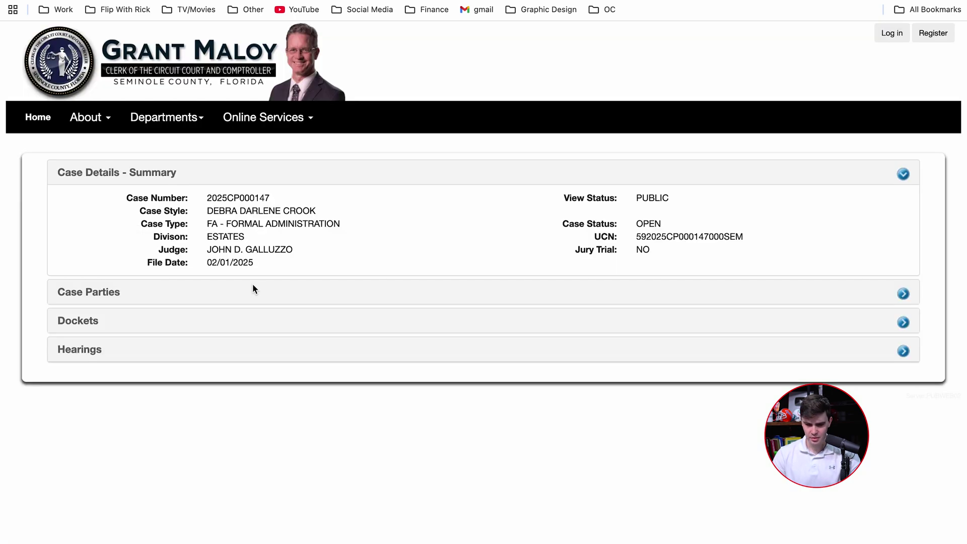
- Expand the case's Case Parties and Dockets sections to review them
{"action": "left_click", "coordinate": [253, 294]}
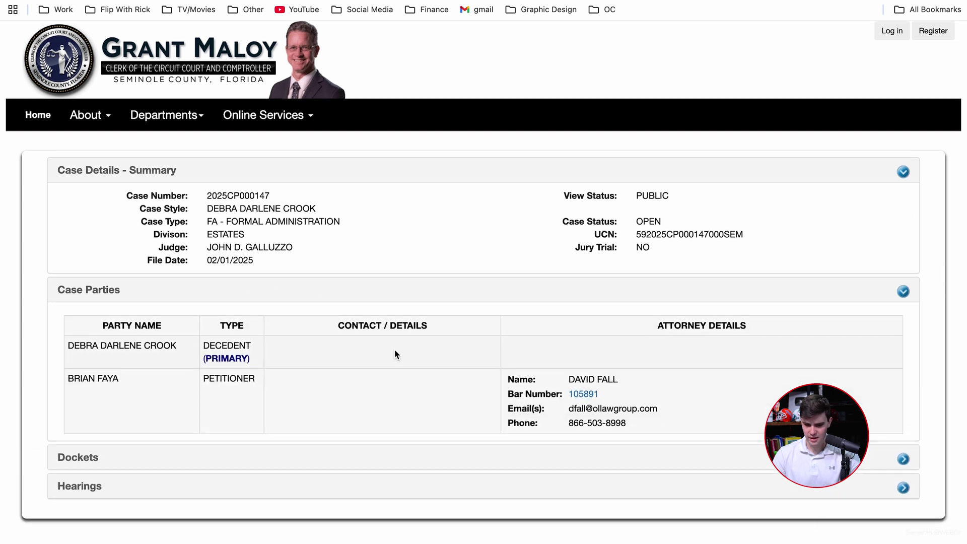
{"action": "scroll", "coordinate": [395, 352], "scroll_direction": "up", "scroll_amount": 1}
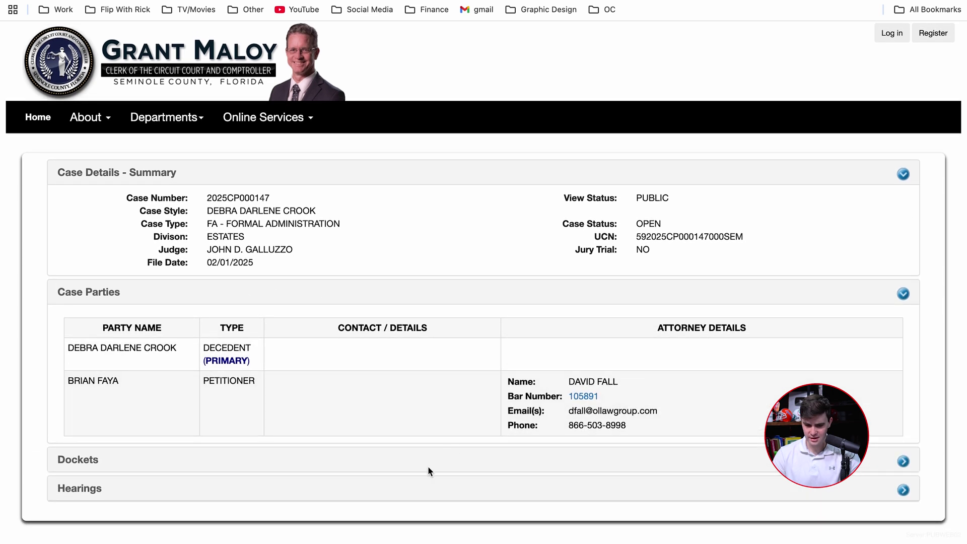
{"action": "left_click", "coordinate": [903, 461]}
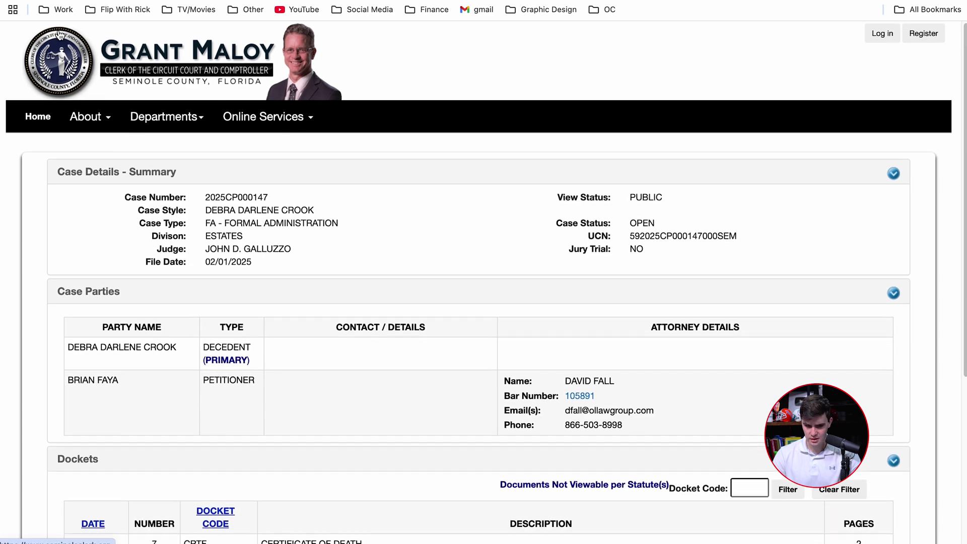
- Go back to the search results, screenshot the results table, and return to the leads spreadsheet
{"action": "key", "text": "super+Left"}
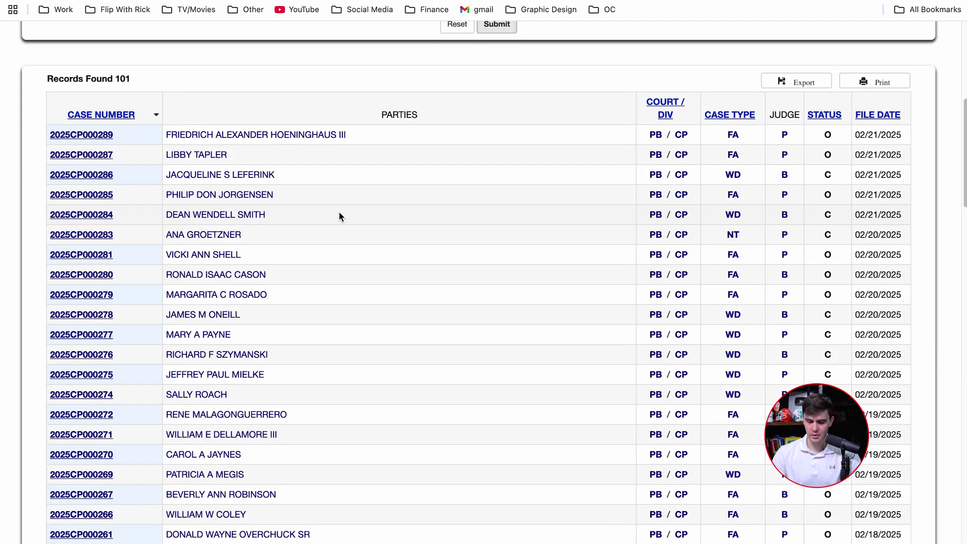
{"action": "key", "text": "super+shift+4"}
{"action": "left_click_drag", "start_coordinate": [21, 65], "coordinate": [959, 541]}
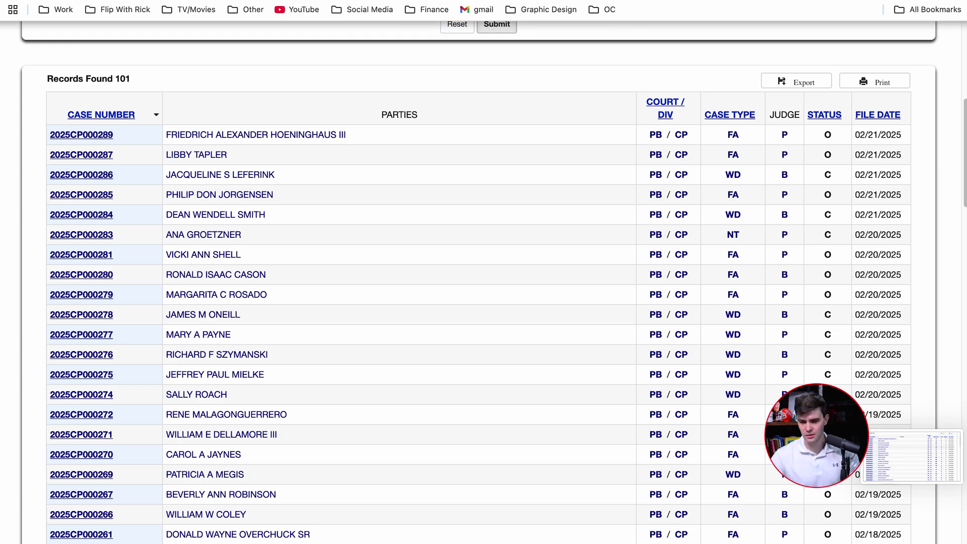
{"action": "left_click", "coordinate": [579, 1]}
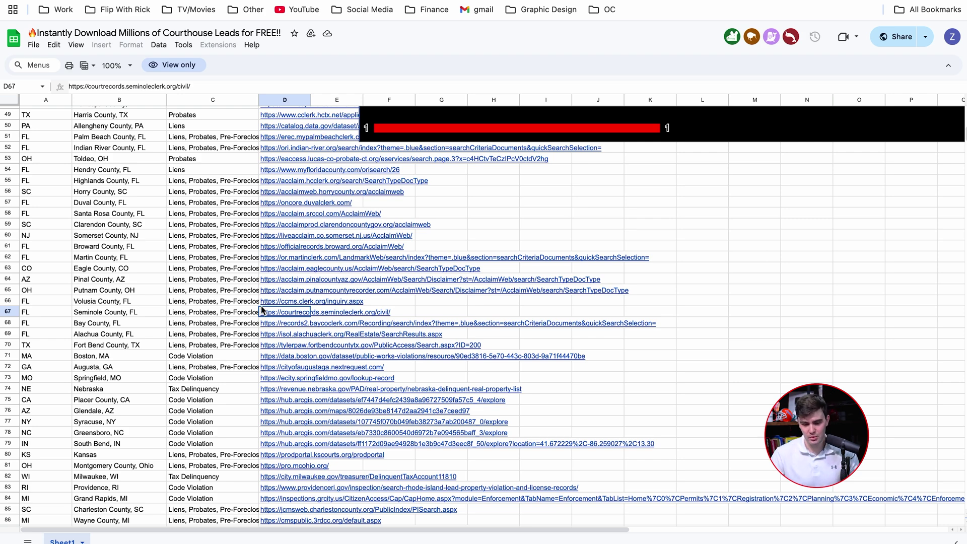
- Open the Fresno, CA code-violation link and view its enforcement records
{"action": "scroll", "coordinate": [276, 270], "scroll_direction": "up", "scroll_amount": 5}
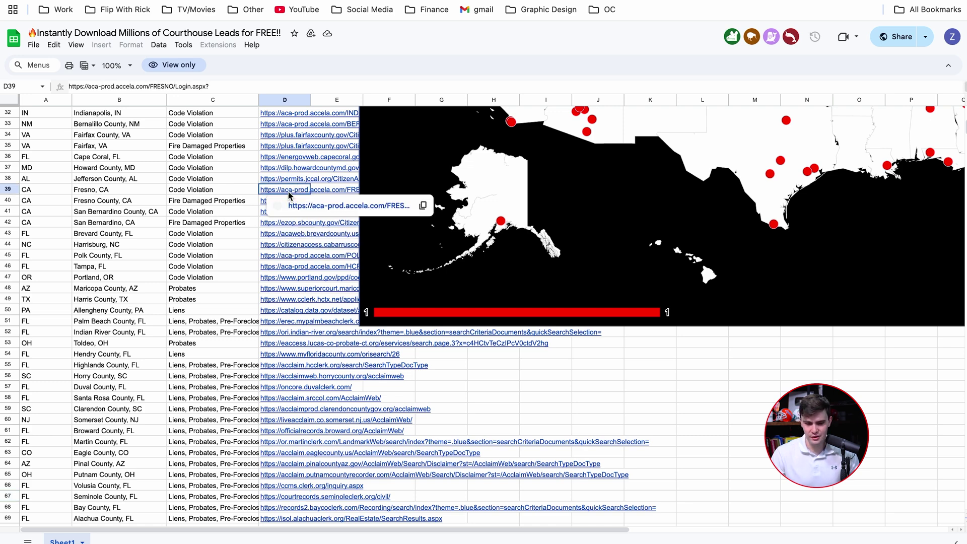
{"action": "left_click", "coordinate": [295, 208]}
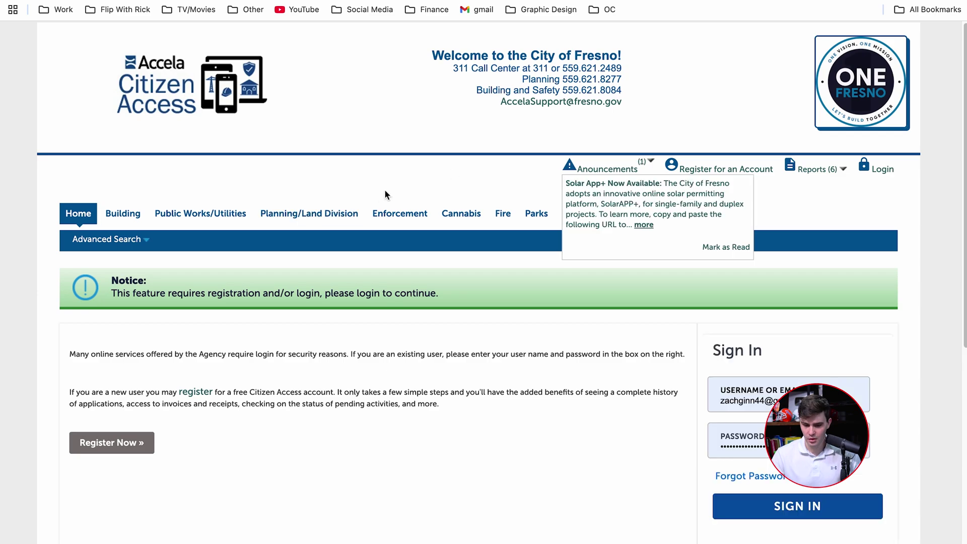
{"action": "left_click", "coordinate": [400, 216]}
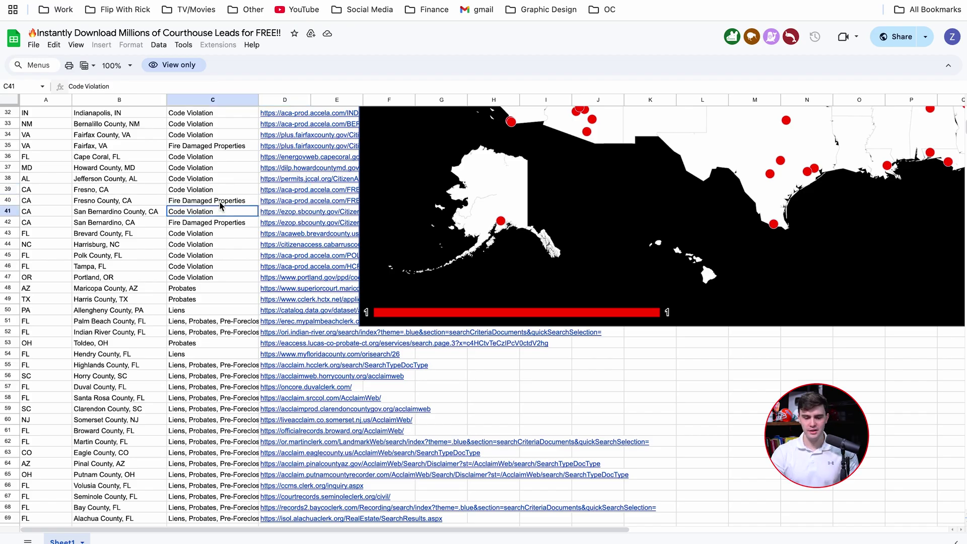
{"action": "left_click", "coordinate": [219, 201]}
- Follow the Richmond, VA tax-delinquency link to its Delinquent Real Estate Taxes dataset
{"action": "scroll", "coordinate": [231, 312], "scroll_direction": "down", "scroll_amount": 7}
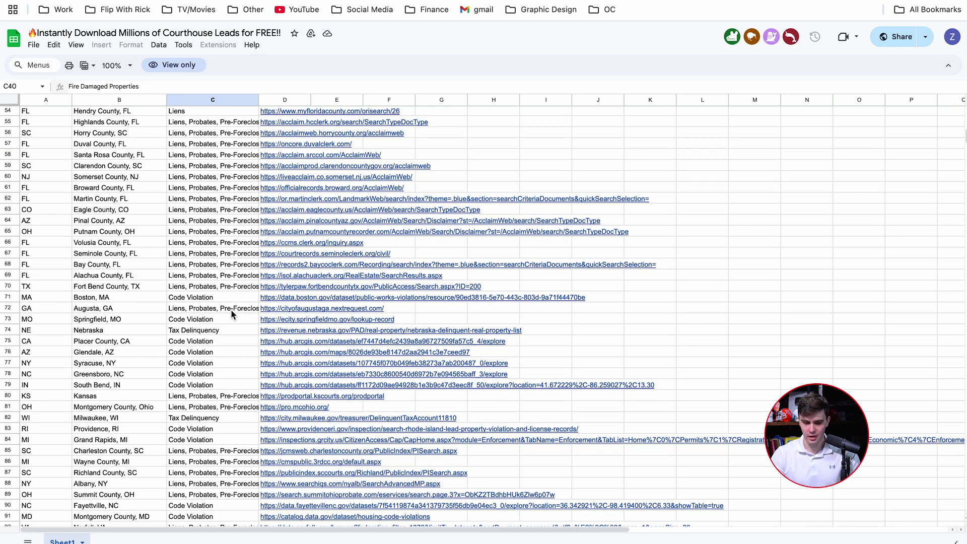
{"action": "scroll", "coordinate": [232, 313], "scroll_direction": "down", "scroll_amount": 7}
{"action": "scroll", "coordinate": [232, 312], "scroll_direction": "up", "scroll_amount": 3}
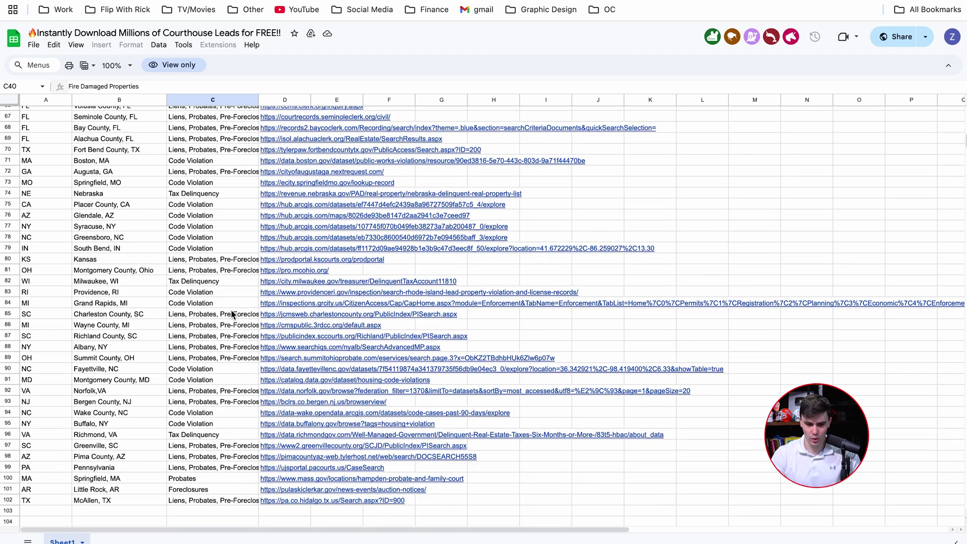
{"action": "left_click", "coordinate": [283, 435]}
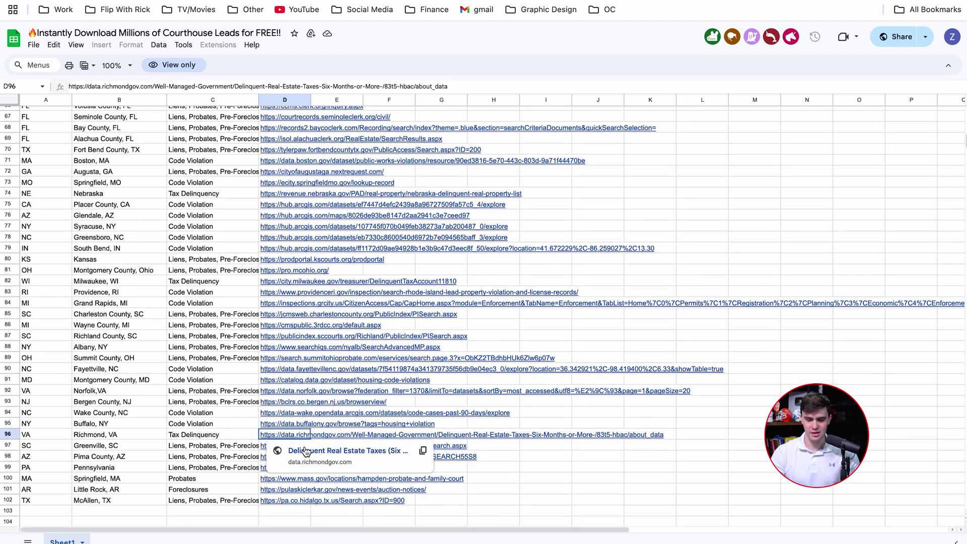
{"action": "left_click", "coordinate": [304, 448]}
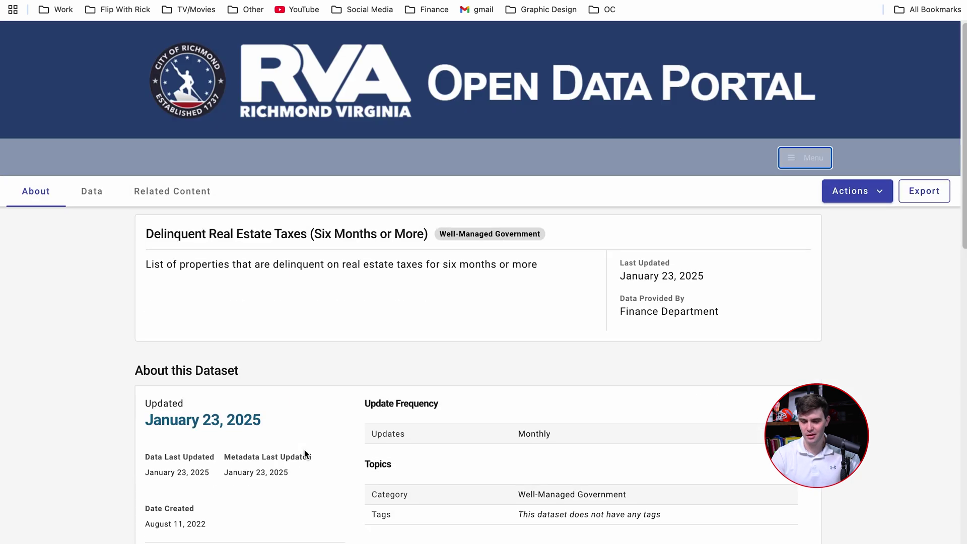
- Export all 2,681 rows of the Delinquent Real Estate Taxes dataset as a CSV download
{"action": "scroll", "coordinate": [331, 368], "scroll_direction": "down", "scroll_amount": 5}
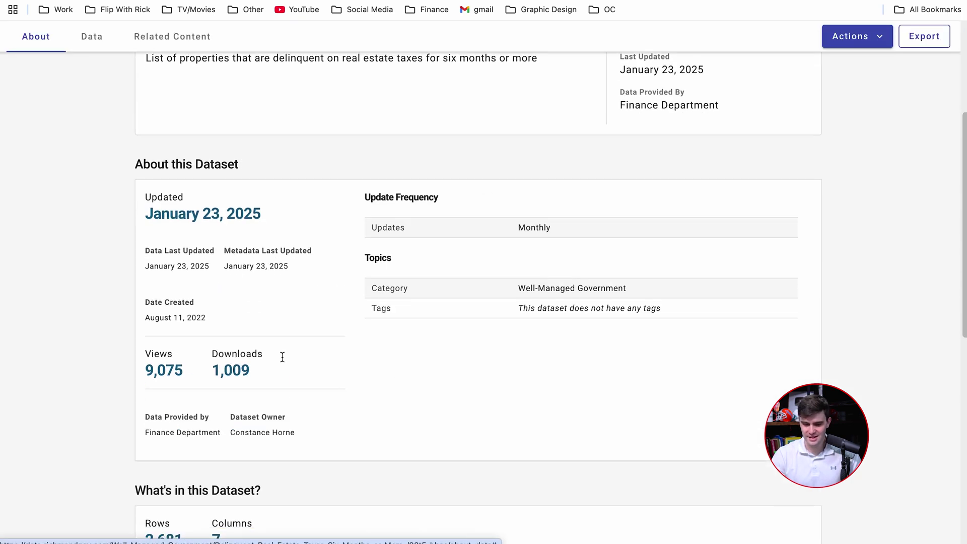
{"action": "scroll", "coordinate": [305, 377], "scroll_direction": "down", "scroll_amount": 1}
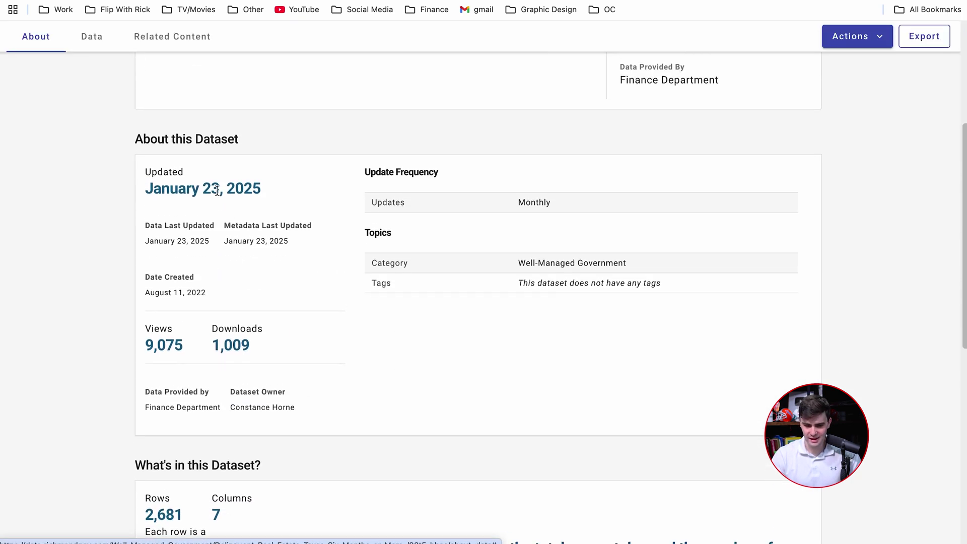
{"action": "scroll", "coordinate": [285, 336], "scroll_direction": "down", "scroll_amount": 7}
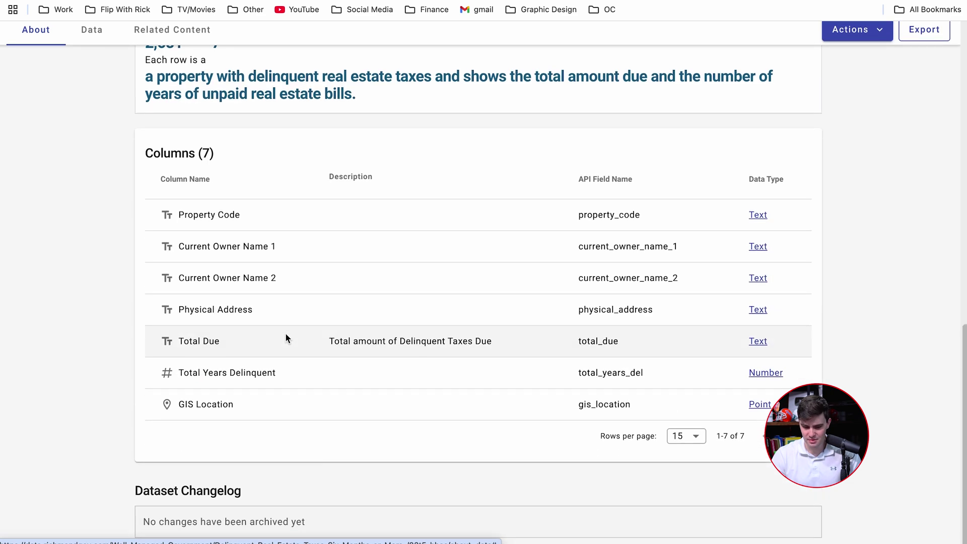
{"action": "scroll", "coordinate": [285, 337], "scroll_direction": "up", "scroll_amount": 10}
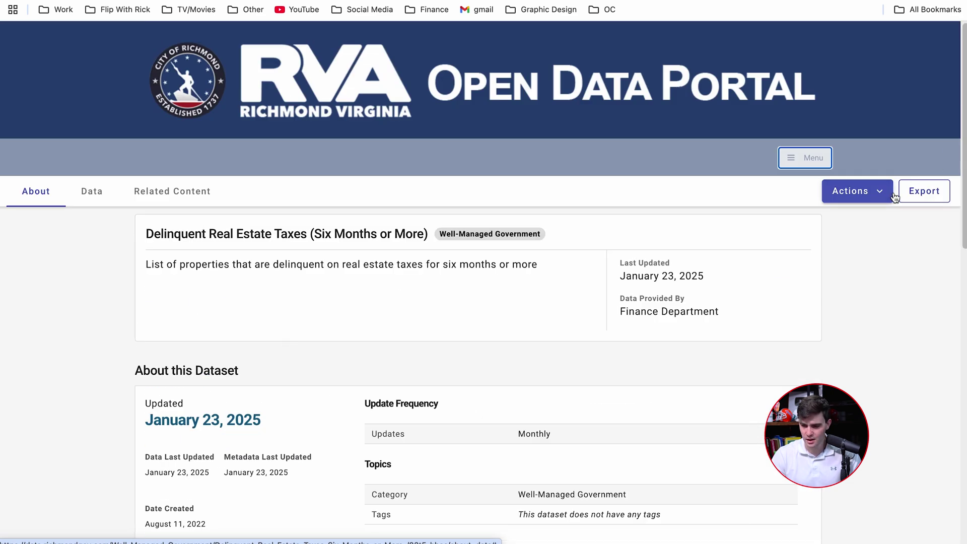
{"action": "left_click", "coordinate": [917, 192]}
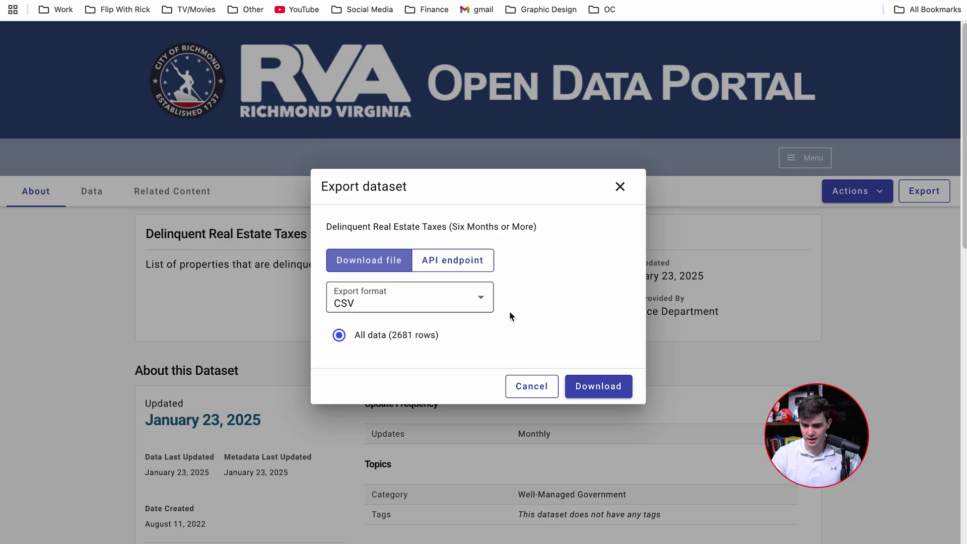
{"action": "left_click", "coordinate": [586, 387]}
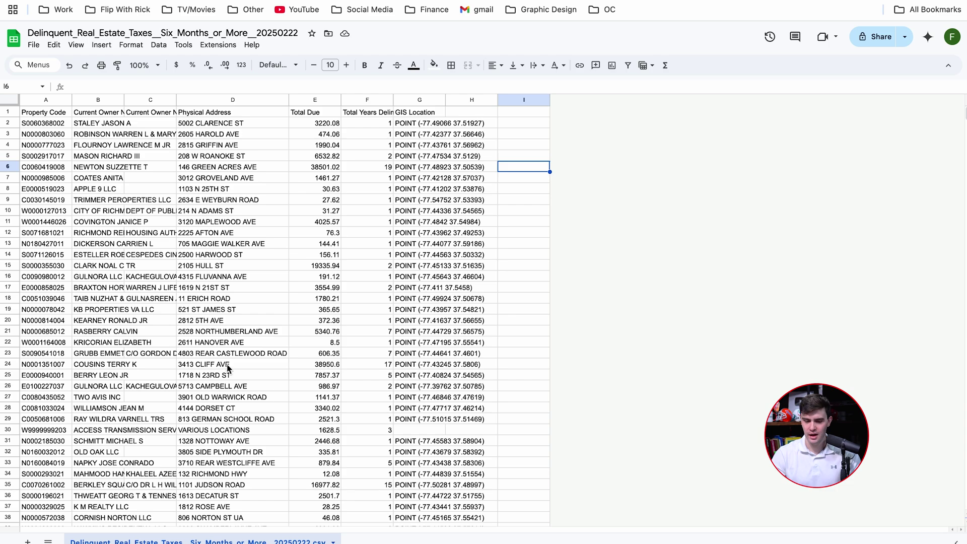
- Scroll through the delinquent real estate taxes CSV in Google Sheets, then move to the Grok tab
{"action": "scroll", "coordinate": [227, 369], "scroll_direction": "down", "scroll_amount": 10}
{"action": "scroll", "coordinate": [227, 368], "scroll_direction": "up", "scroll_amount": 15}
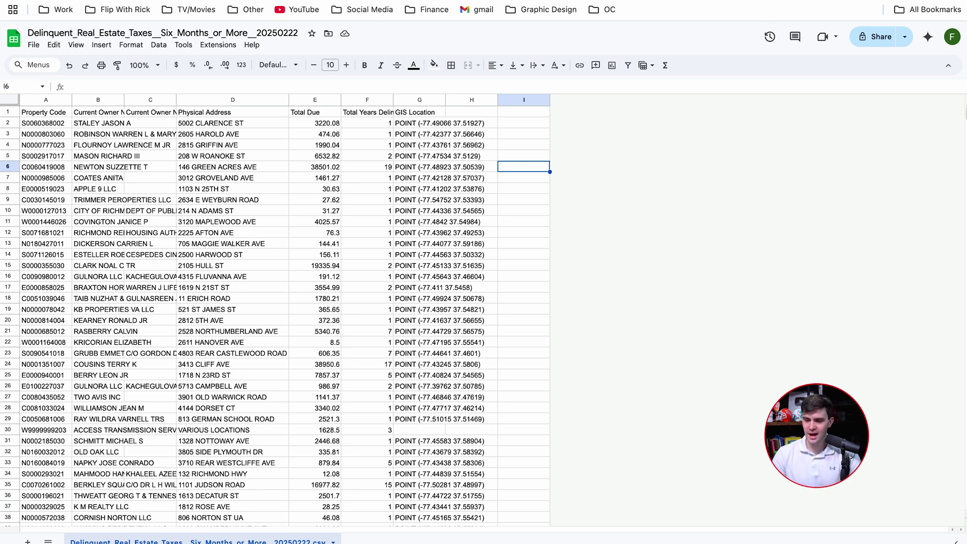
{"action": "key", "text": "ctrl+Tab"}
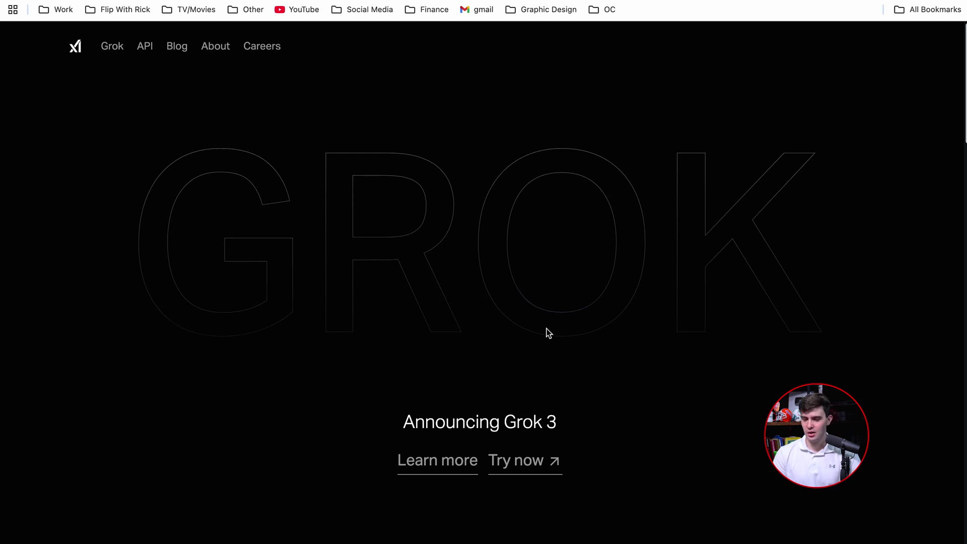
- Start a Grok chat, dismiss the SuperGrok promo, and attach the Delinquent_Real_Estate_Taxes CSV
{"action": "left_click", "coordinate": [524, 461]}
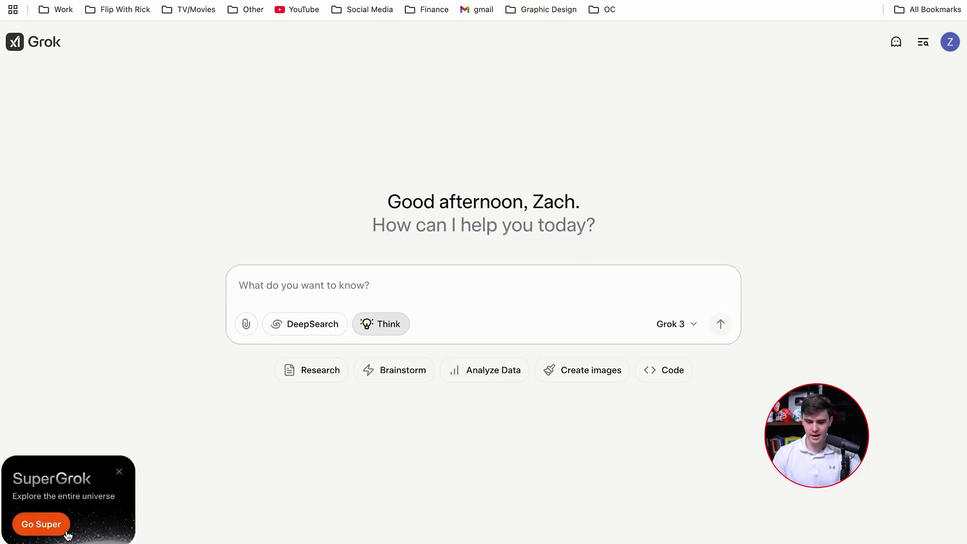
{"action": "left_click", "coordinate": [120, 474]}
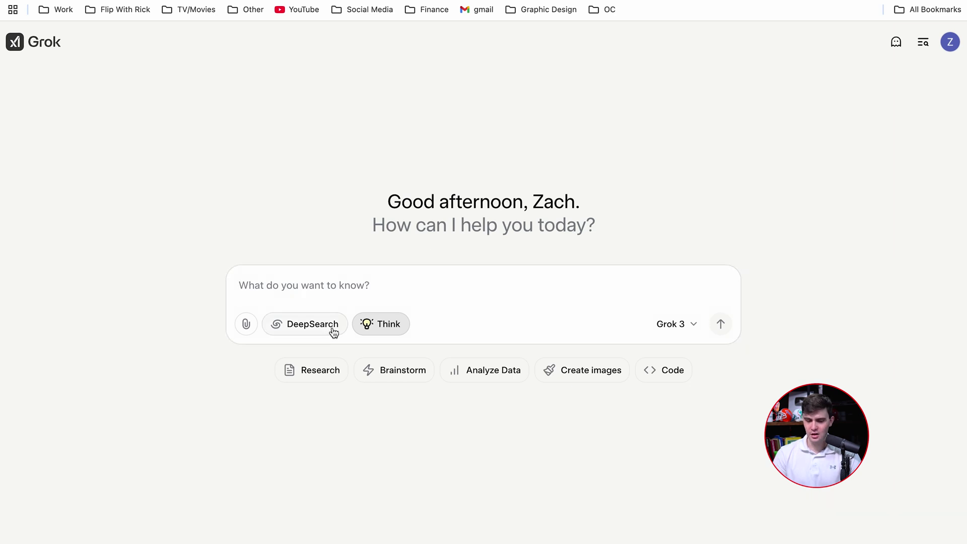
{"action": "left_click", "coordinate": [246, 324]}
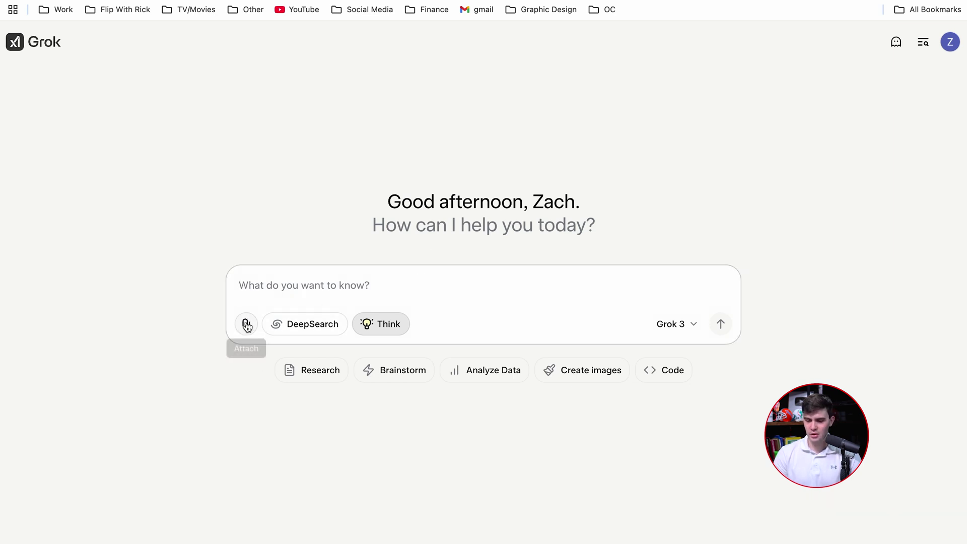
{"action": "left_click", "coordinate": [482, 337]}
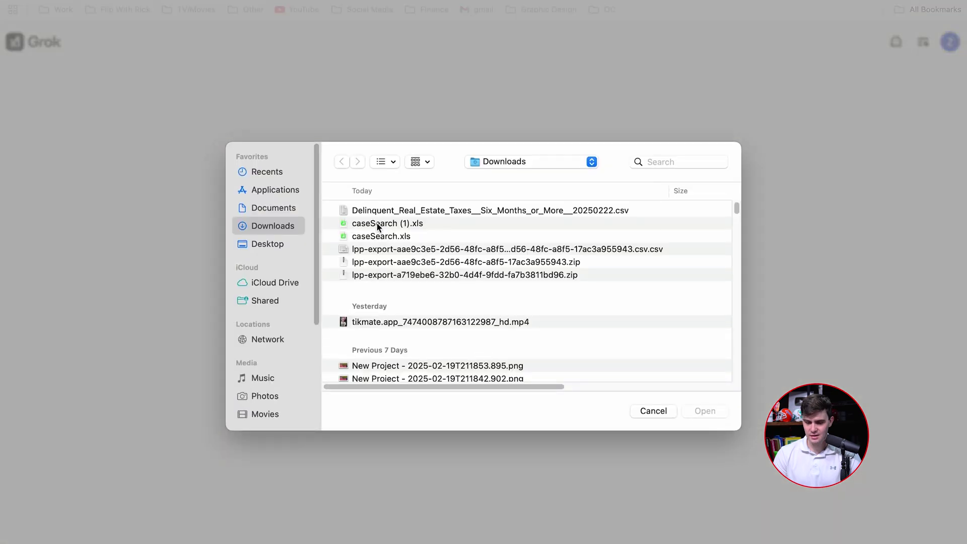
{"action": "double_click", "coordinate": [377, 205]}
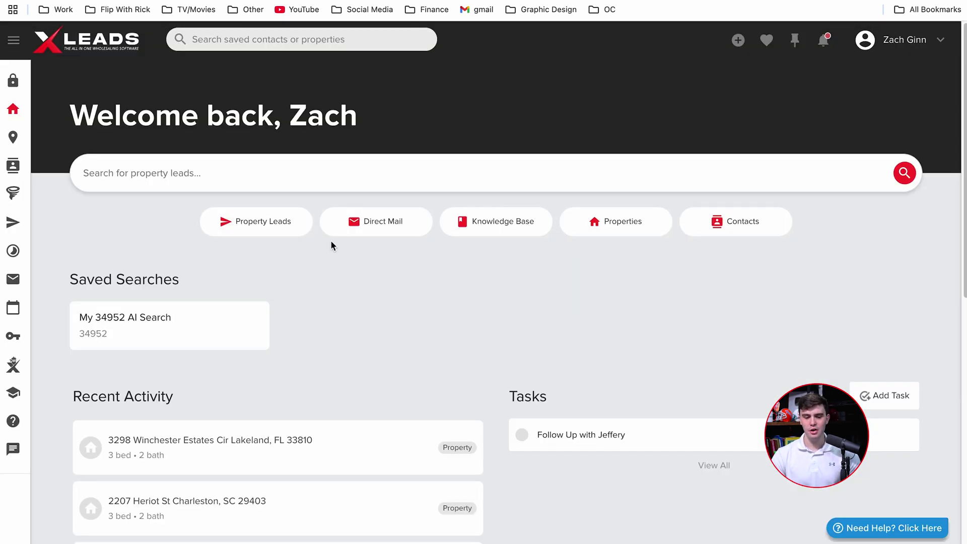
- Go to the Property Leads search page under Leadpipes in XLeads
{"action": "mouse_move", "coordinate": [43, 243]}
{"action": "left_click", "coordinate": [45, 224]}
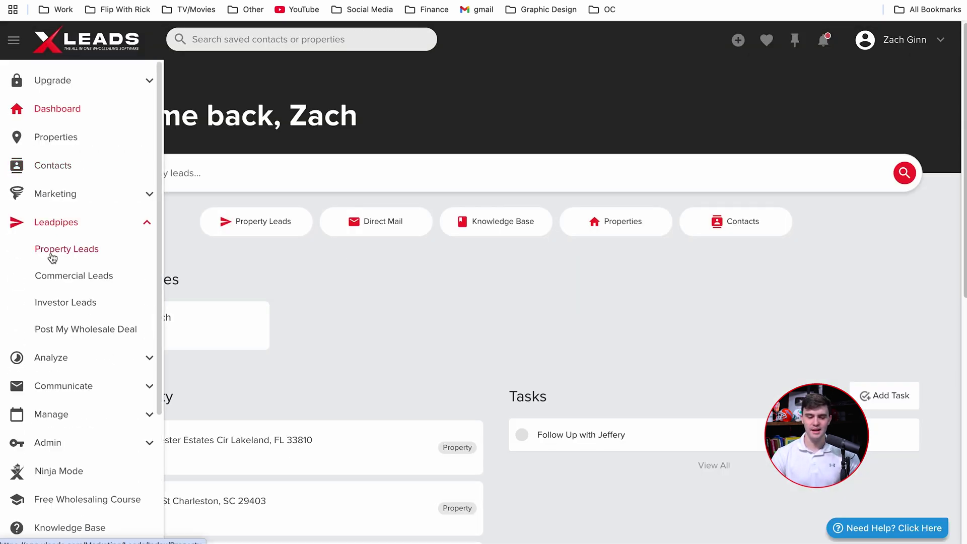
{"action": "left_click", "coordinate": [51, 254]}
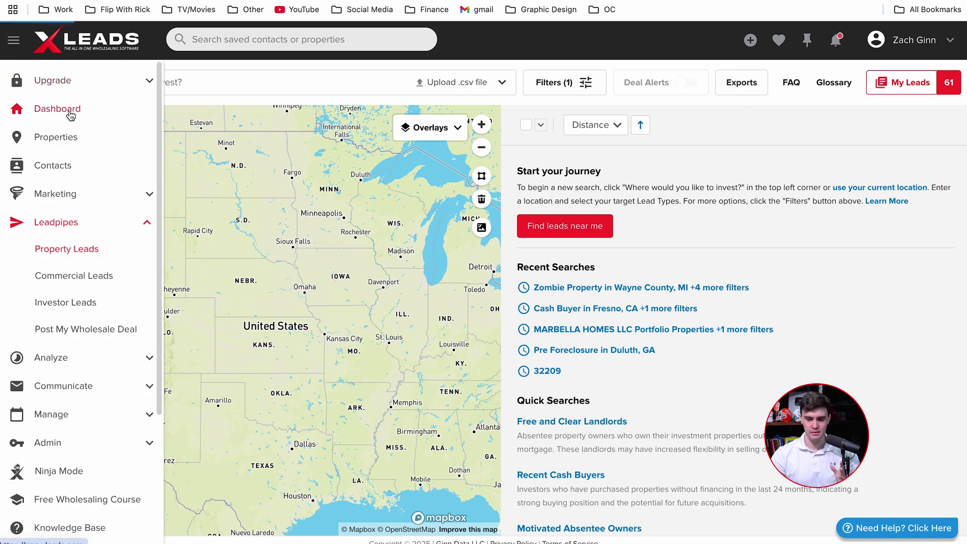
{"action": "left_click", "coordinate": [71, 110]}
{"action": "left_click", "coordinate": [30, 222]}
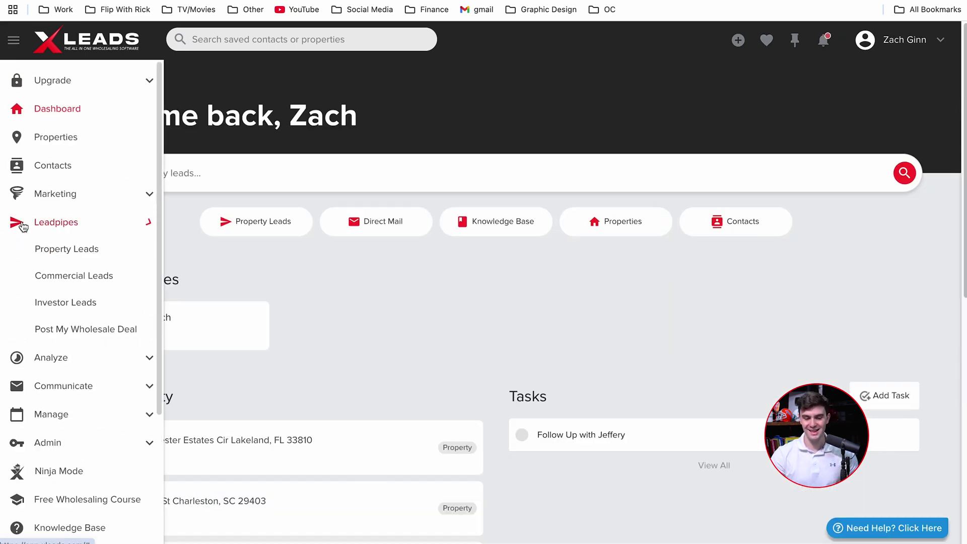
{"action": "left_click", "coordinate": [53, 252]}
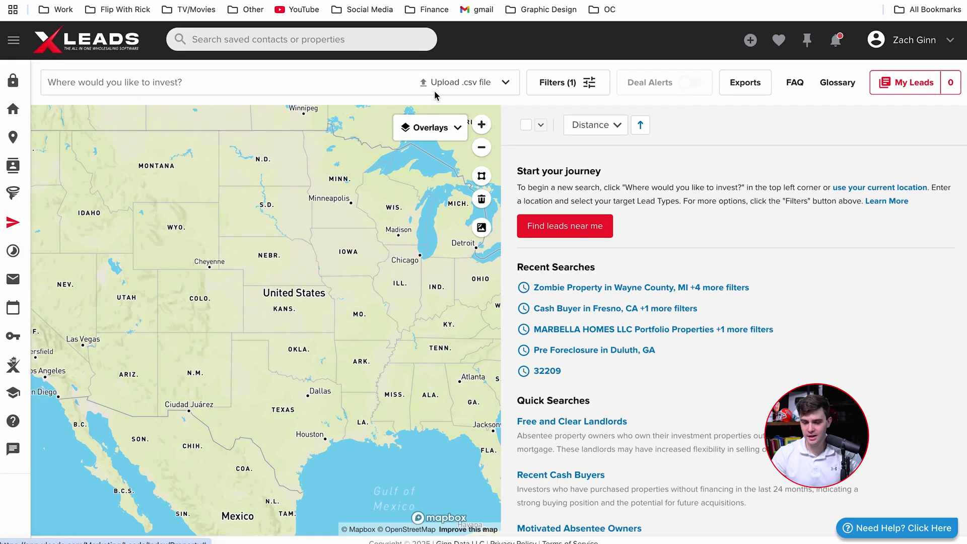
- Download the sample lead-upload template, then begin the Grok prompt 'Organize this data set into the format attached in'
{"action": "left_click", "coordinate": [388, 123]}
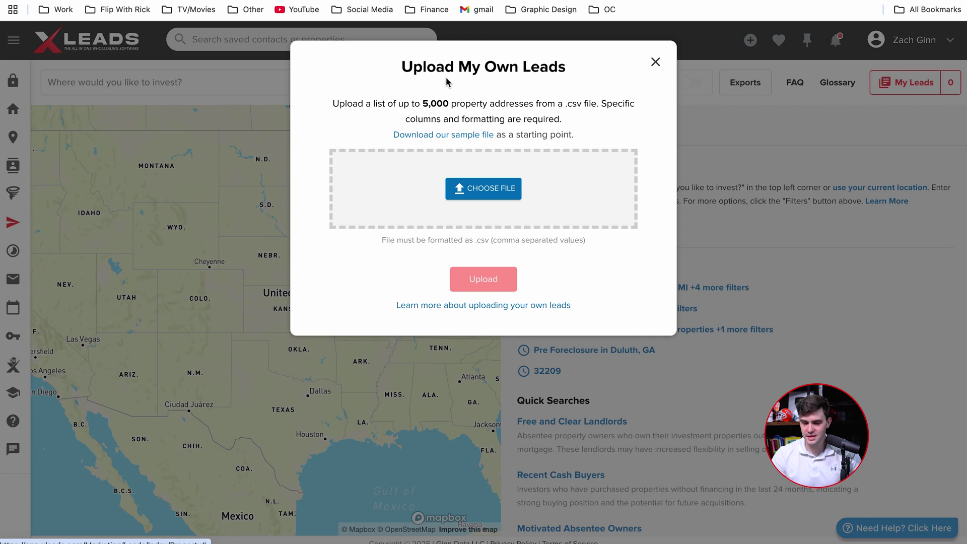
{"action": "left_click", "coordinate": [449, 141]}
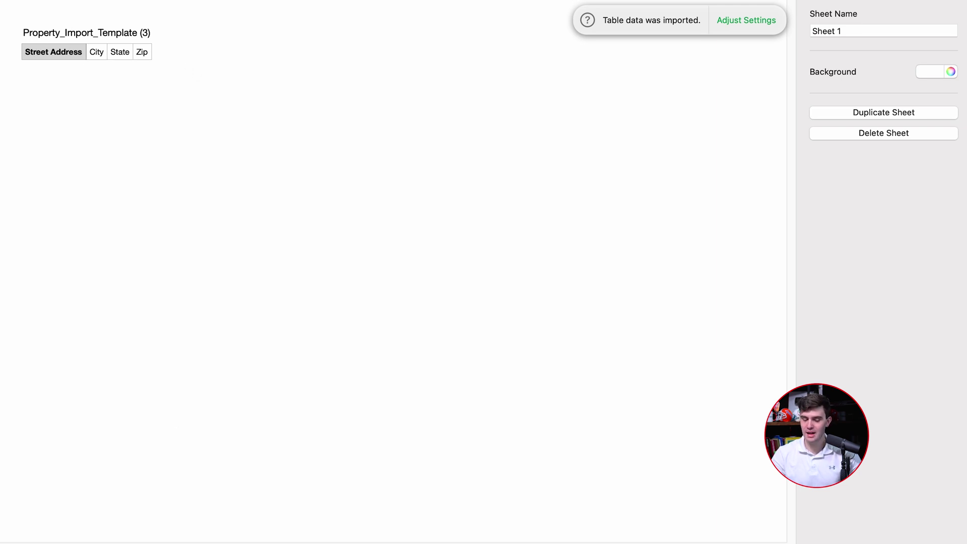
{"action": "left_click", "coordinate": [289, 518]}
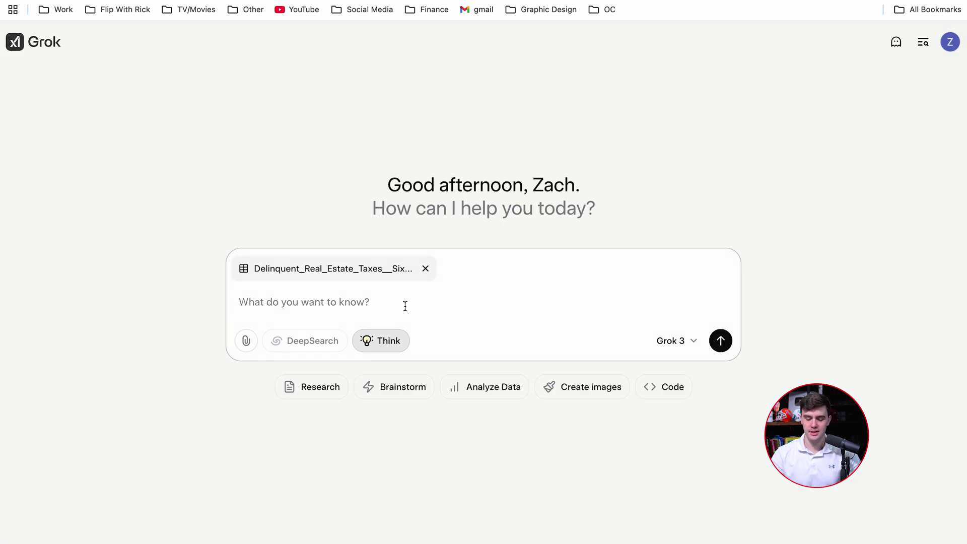
{"action": "type", "text": "Organize this data"}
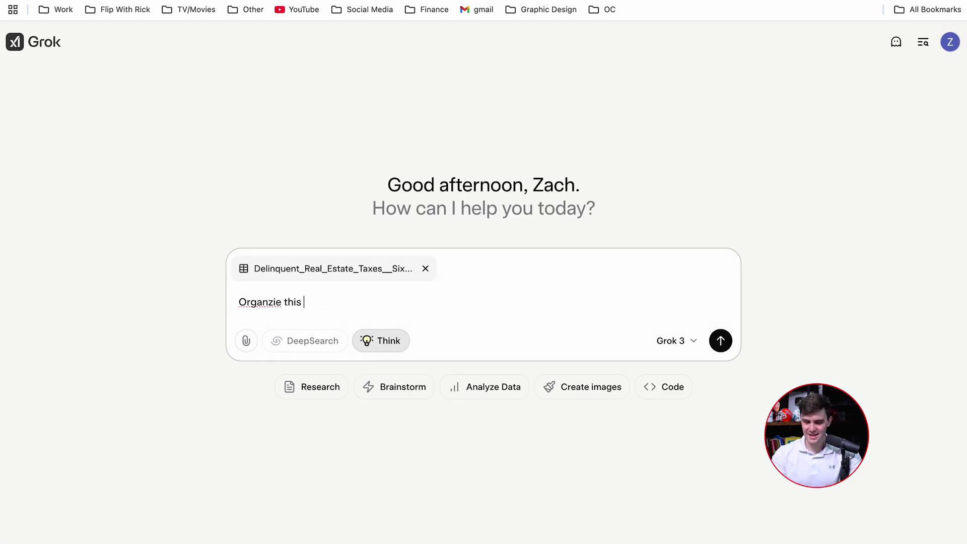
{"action": "type", "text": " set into the"}
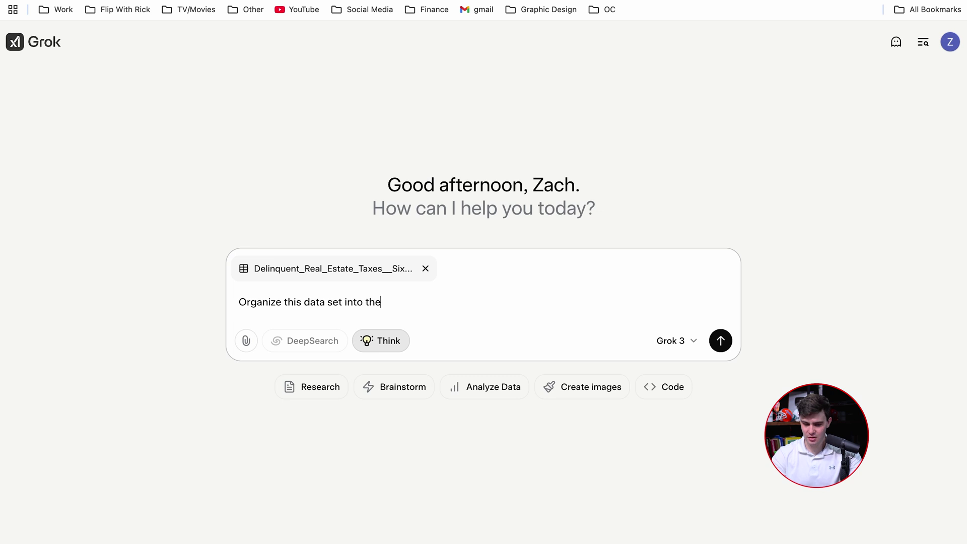
{"action": "type", "text": " format attache"}
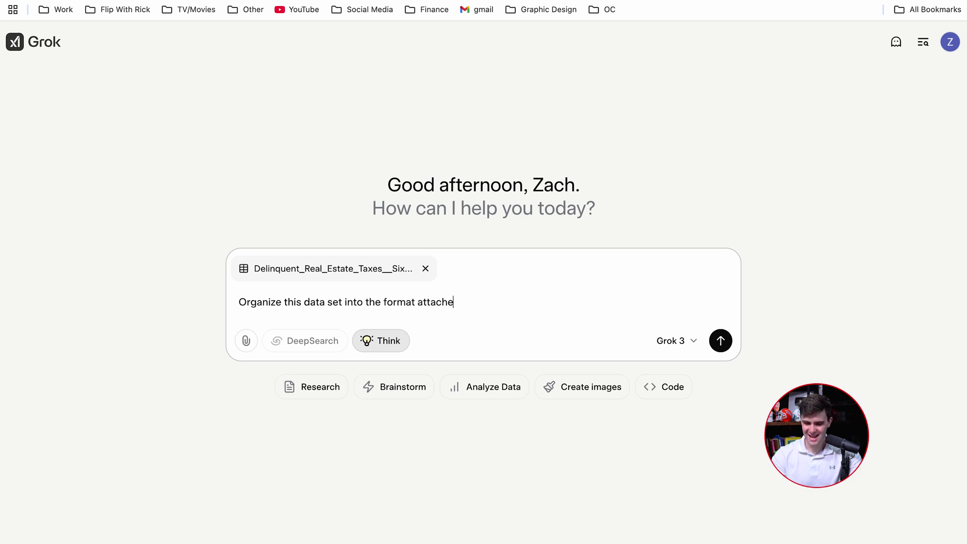
{"action": "type", "text": "d in"}
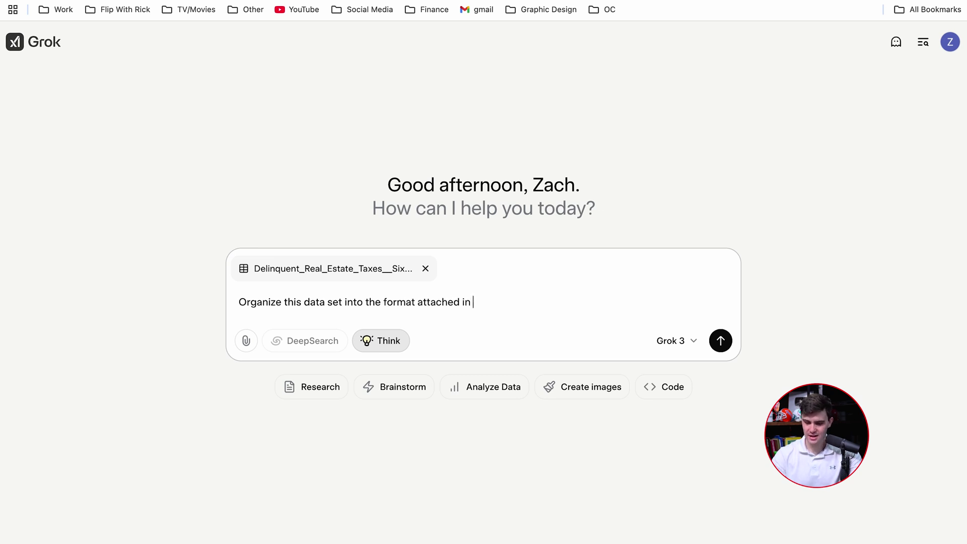
- Attach Property_Import_Template (3).csv to the Grok prompt and re-download the XLeads sample template
{"action": "left_click", "coordinate": [242, 336]}
{"action": "left_click", "coordinate": [485, 339]}
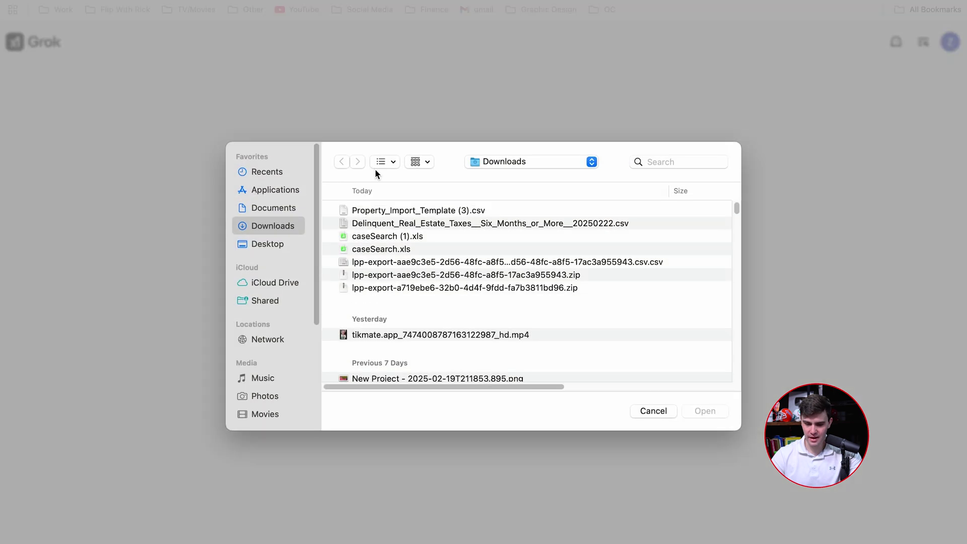
{"action": "double_click", "coordinate": [384, 210]}
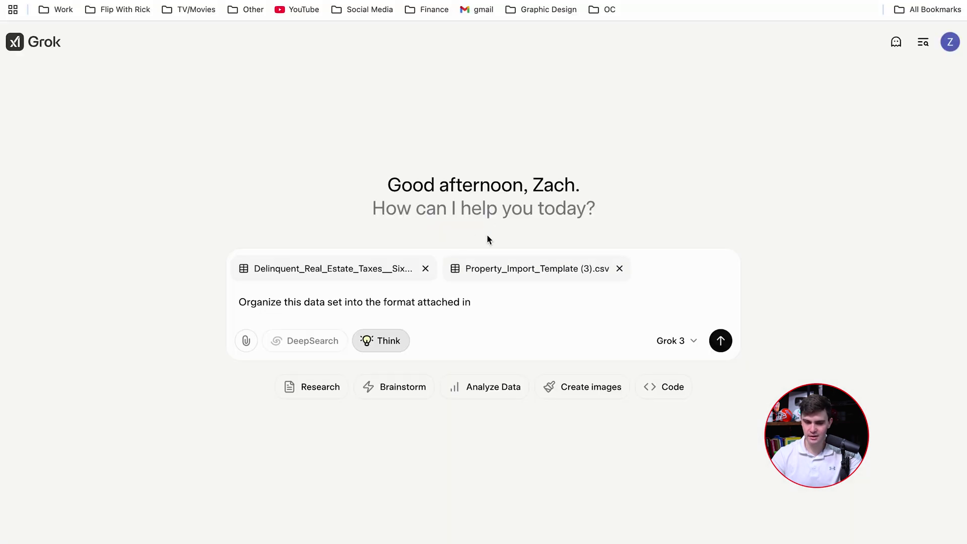
{"action": "key", "text": "ctrl+Tab"}
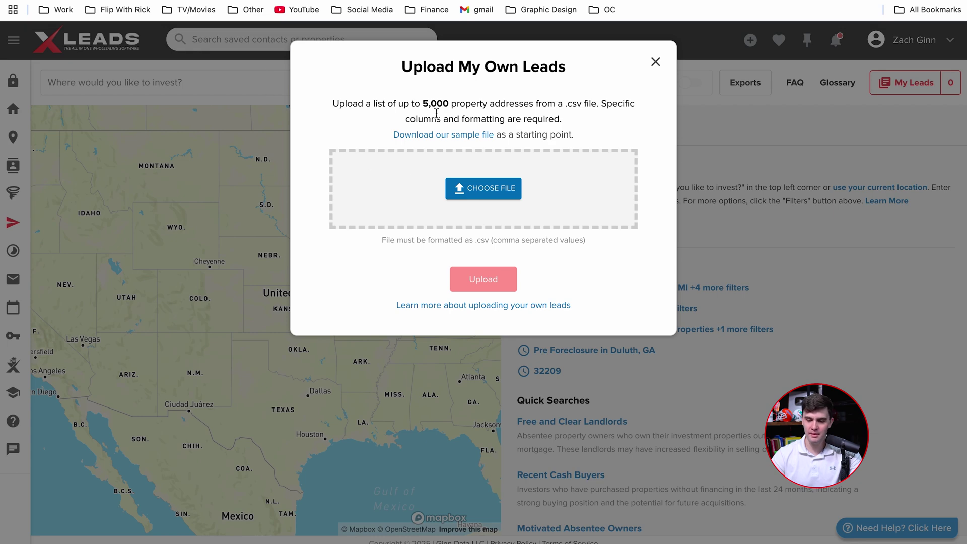
{"action": "left_click", "coordinate": [445, 137]}
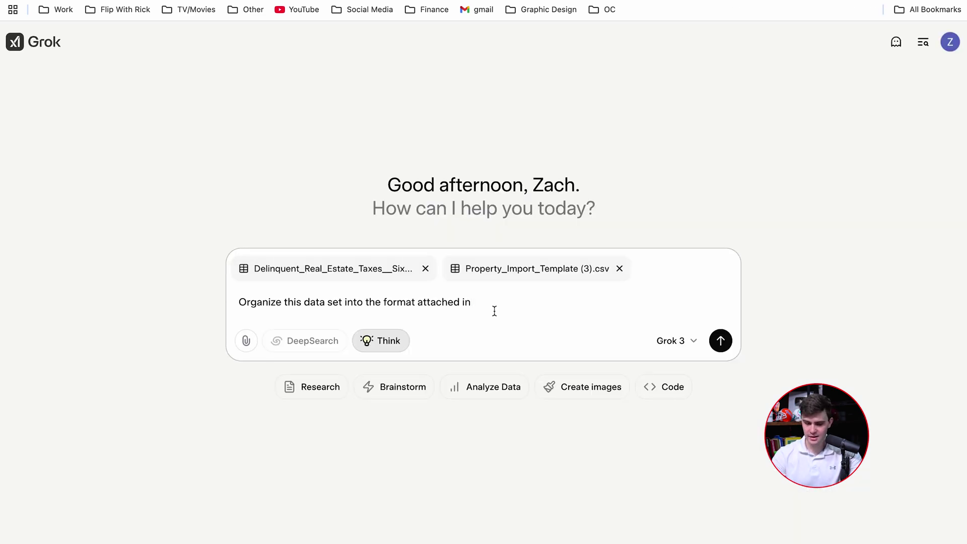
- Finish the prompt naming 'Delinquent Real Estate Taxes' and 'Property Import Template', and send it
{"action": "left_click", "coordinate": [345, 302]}
{"action": "type", "text": "called \""}
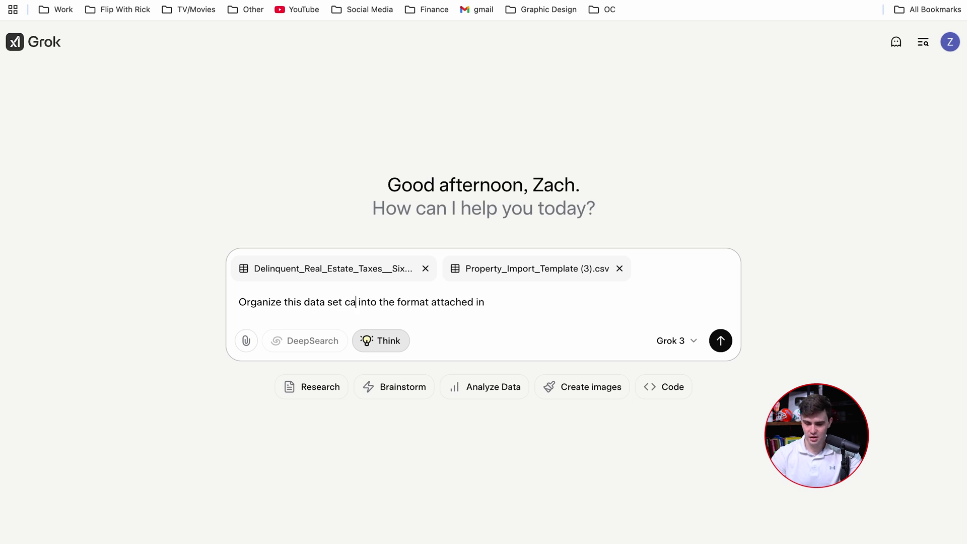
{"action": "type", "text": "Delinquent Real"}
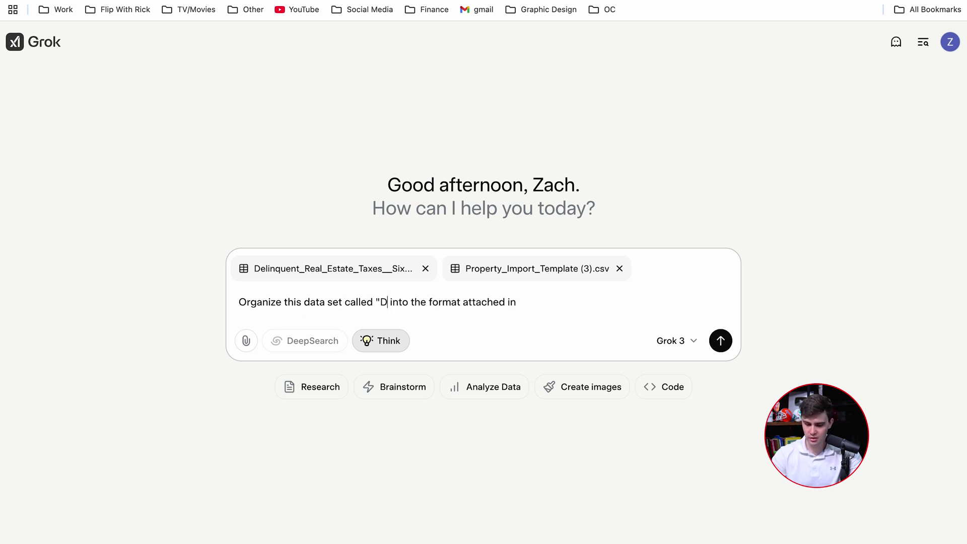
{"action": "type", "text": " Estate Taxes"}
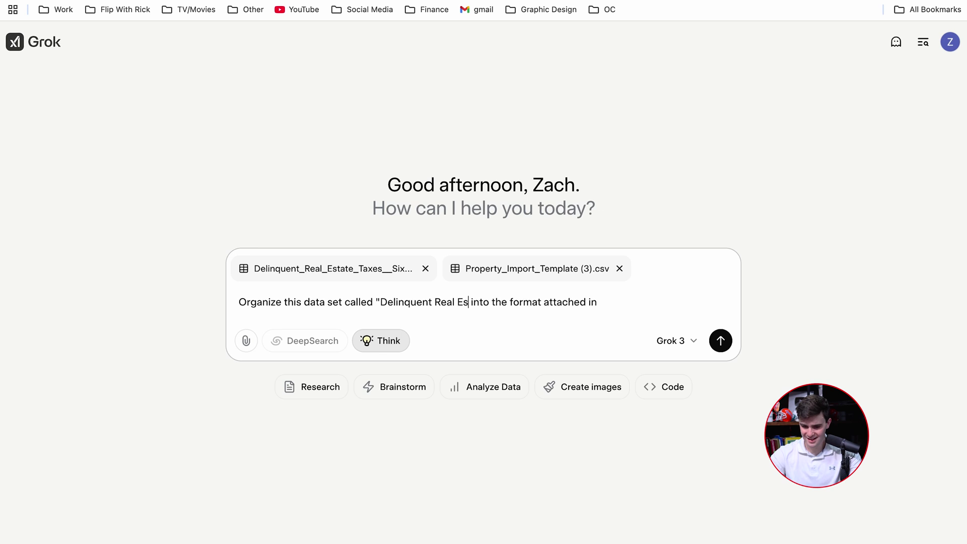
{"action": "type", "text": "\""}
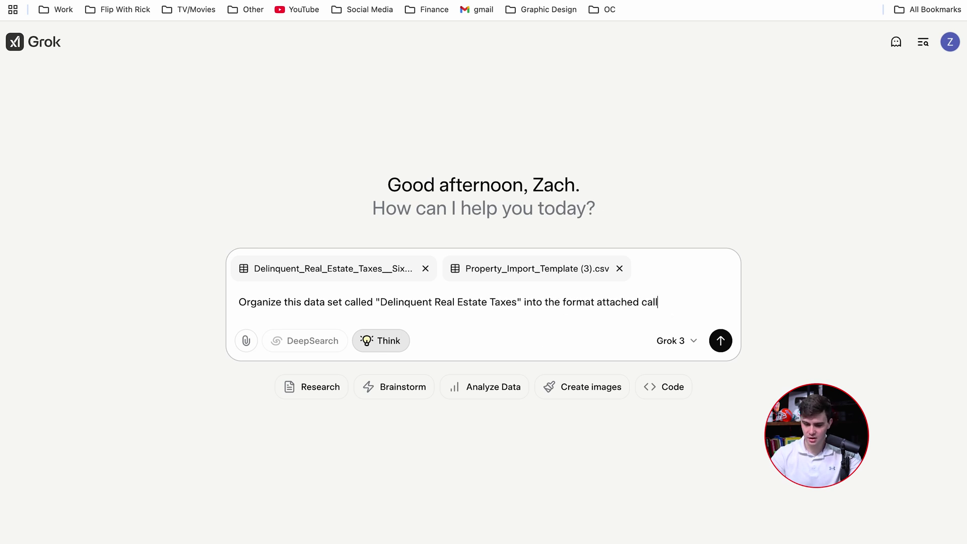
{"action": "type", "text": "\"Property I"}
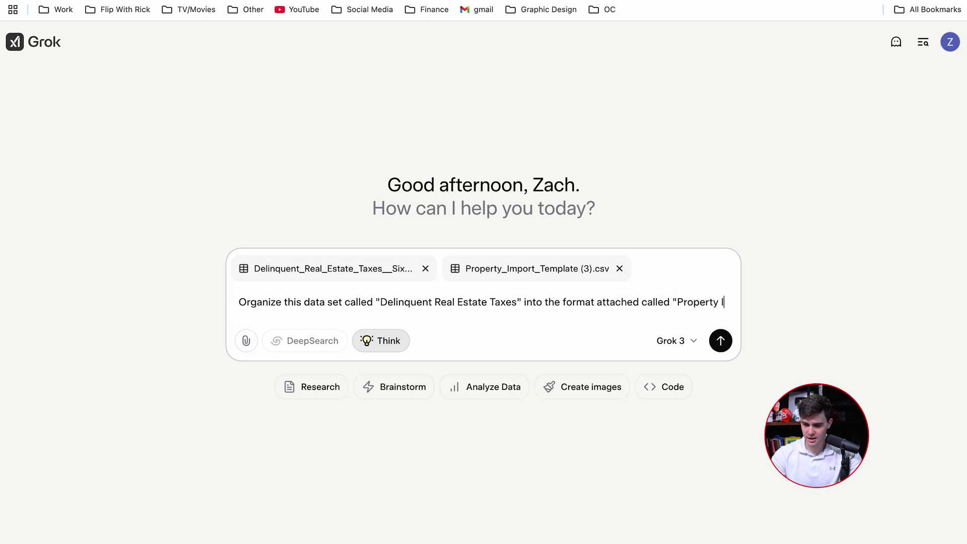
{"action": "type", "text": "mport Template"}
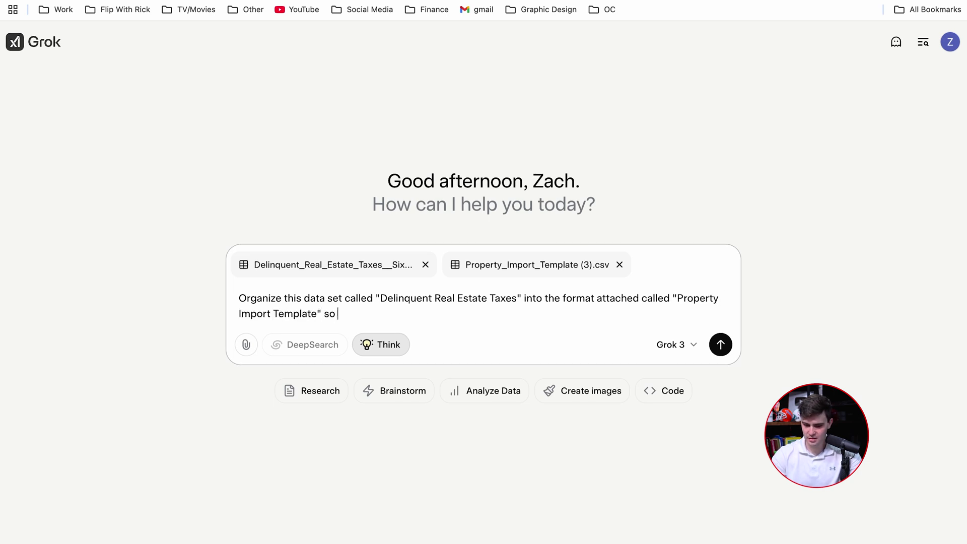
{"action": "type", "text": "\""}
{"action": "key", "text": "BackSpace"}
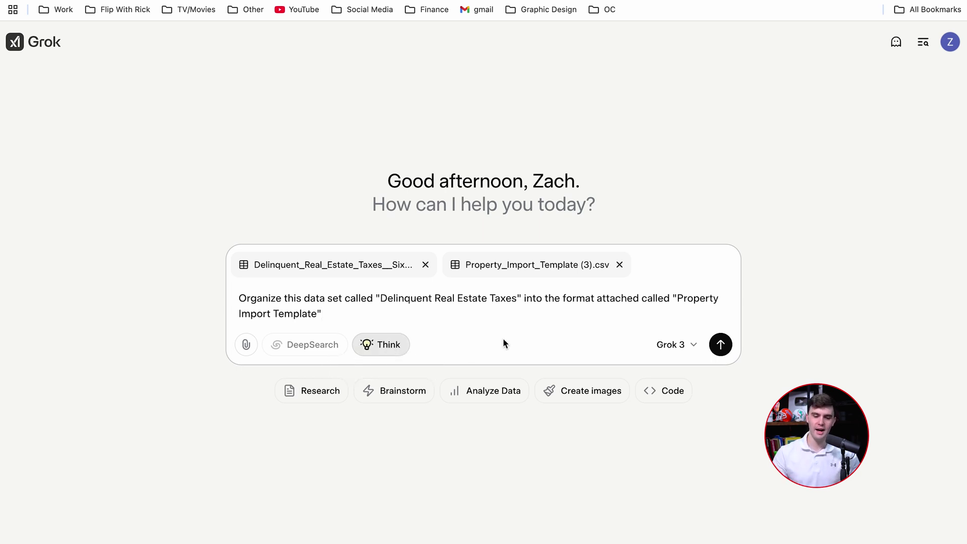
{"action": "left_click", "coordinate": [719, 346]}
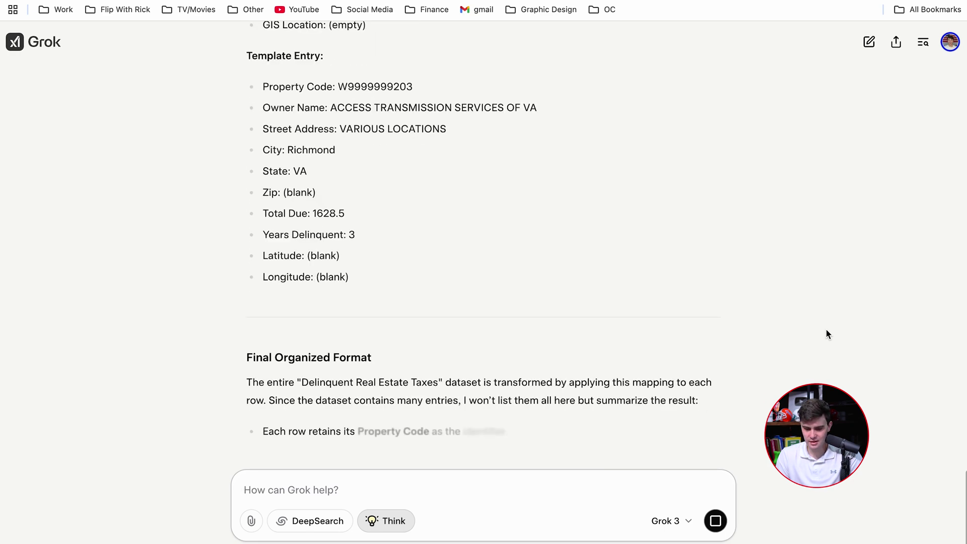
- Ask Grok to 'turn this into a csv'
{"action": "type", "text": "turn this into"}
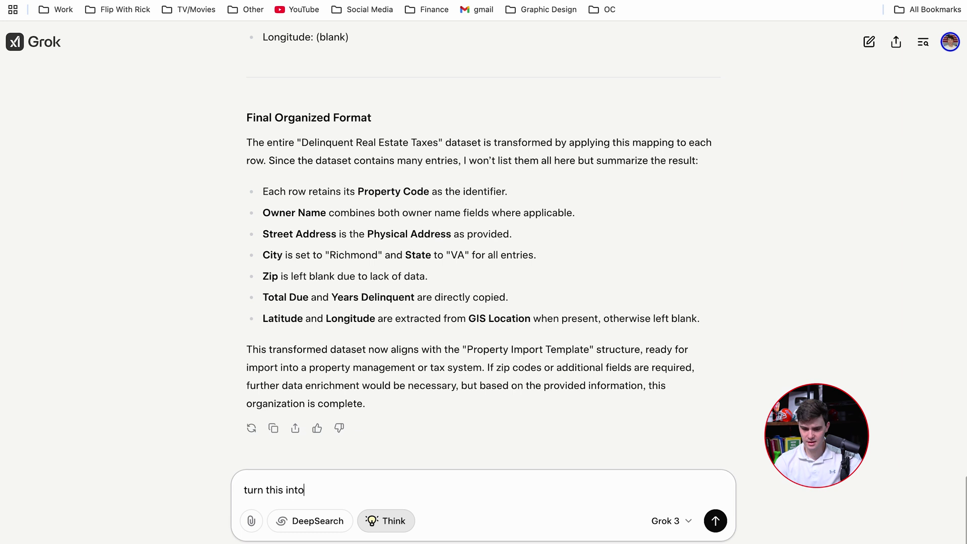
{"action": "type", "text": " a csv"}
{"action": "key", "text": "Return"}
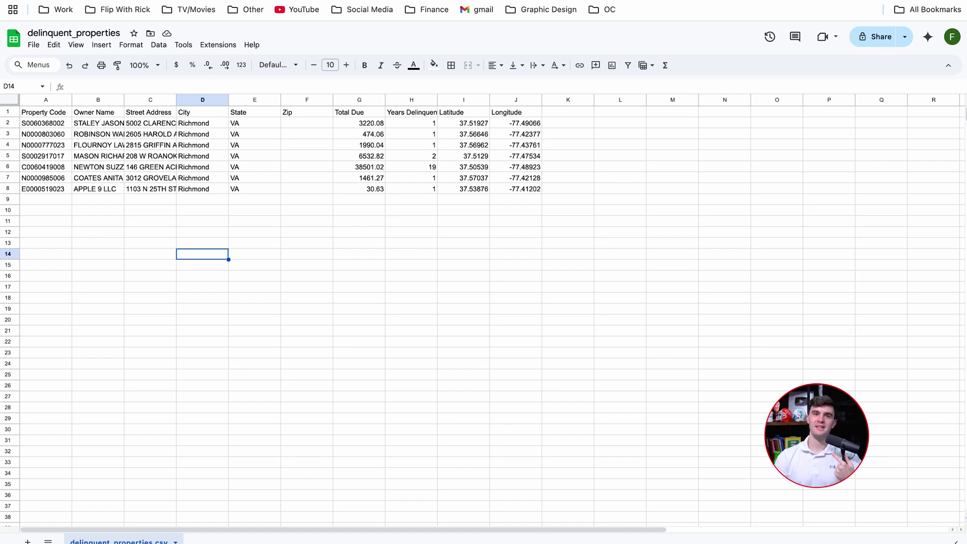
- Leave the delinquent_properties sheet for the Gemini tab
{"action": "left_click", "coordinate": [850, 6]}
- Screenshot the delinquent_properties rows and send Gemini a prompt asking it to fill the empty zip codes
{"action": "left_click", "coordinate": [377, 477]}
{"action": "type", "text": "fil"}
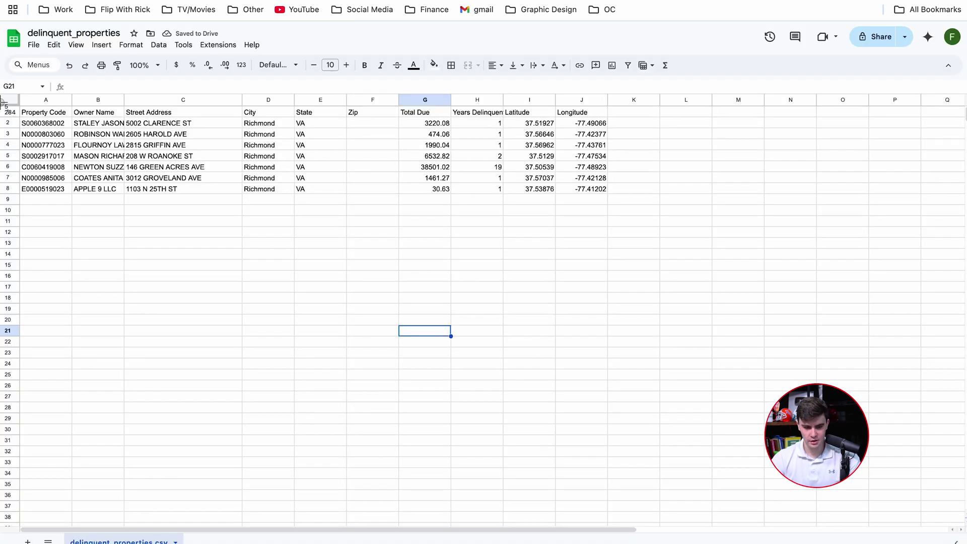
{"action": "key", "text": "super+shift+4"}
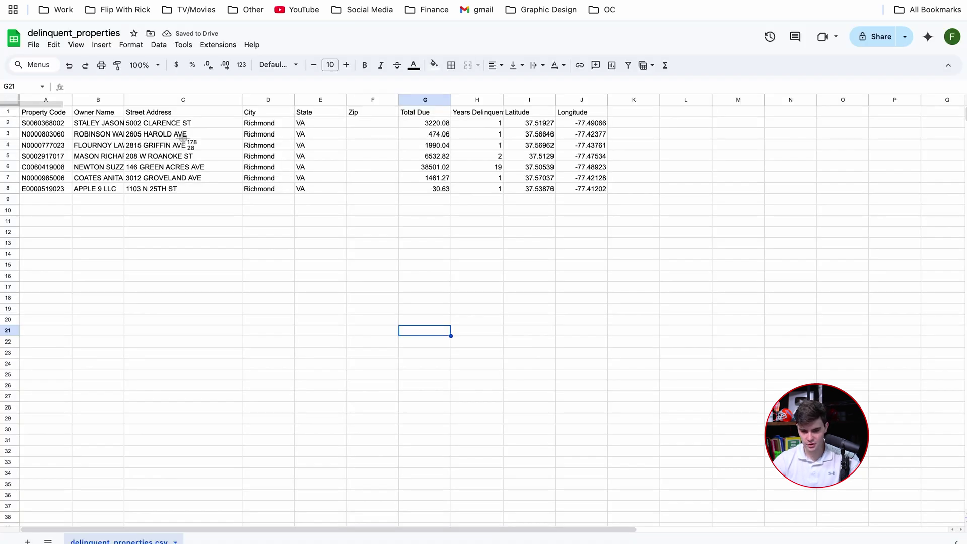
{"action": "left_click_drag", "start_coordinate": [1, 100], "coordinate": [670, 299]}
{"action": "key", "text": "ctrl+Tab"}
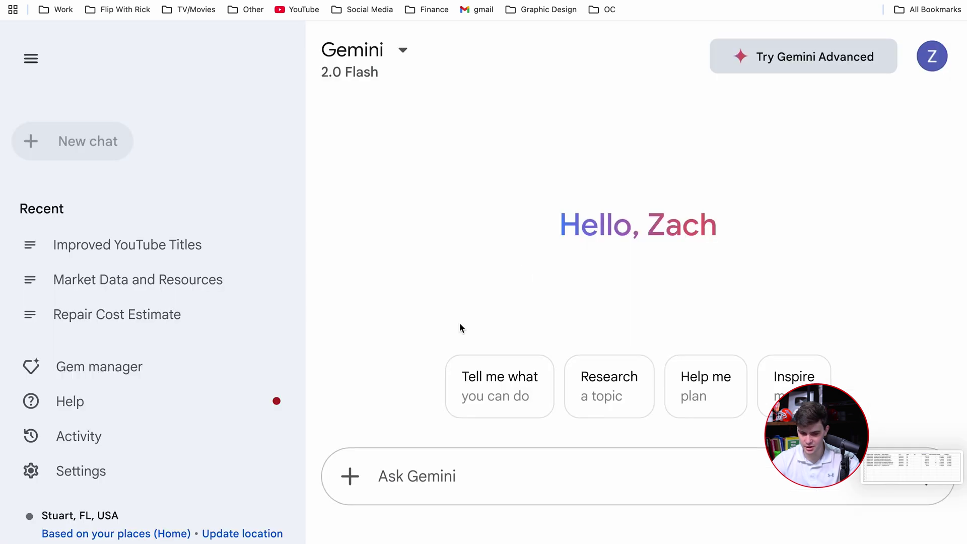
{"action": "type", "text": "fill the em"}
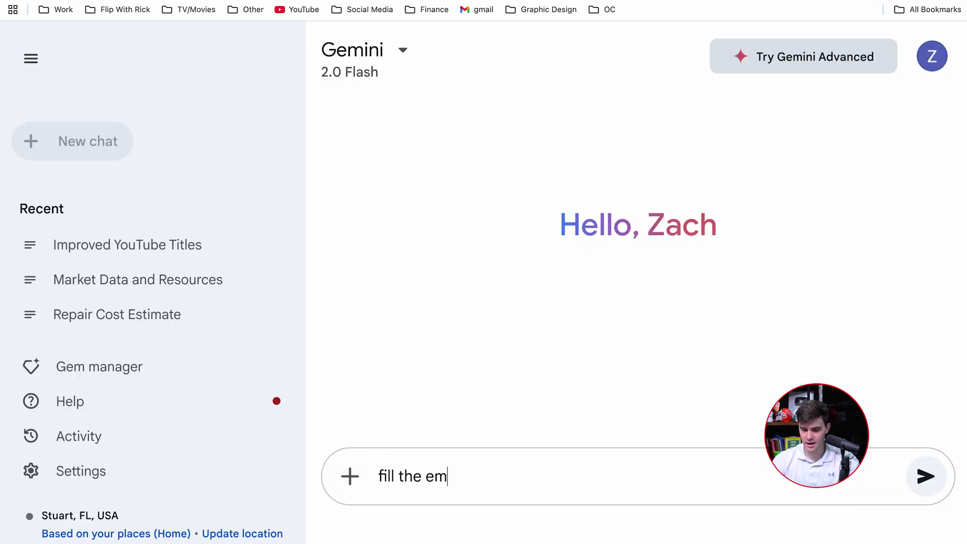
{"action": "type", "text": "pty zip cod"}
{"action": "key", "text": "BackSpace"}
{"action": "type", "text": "cod"}
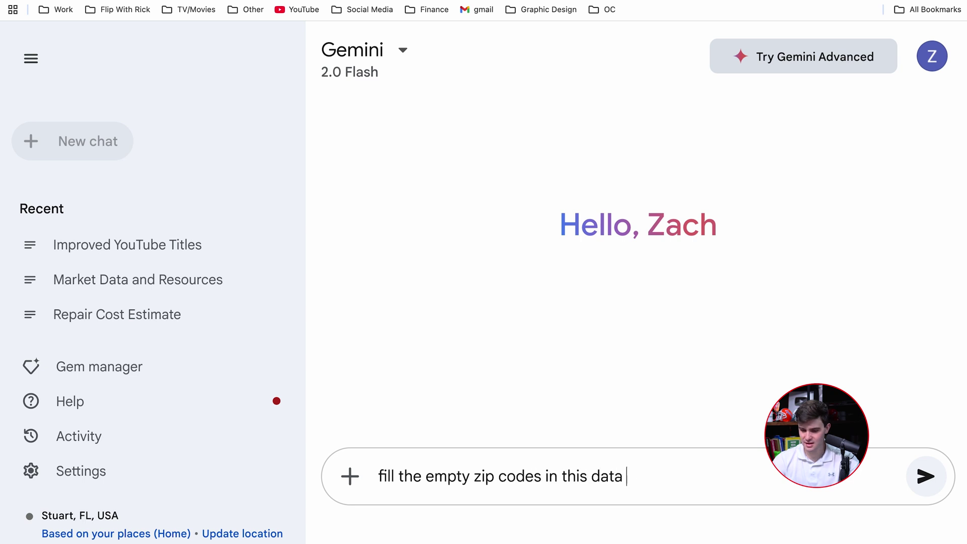
{"action": "type", "text": "set and"}
{"action": "key", "text": "super+v"}
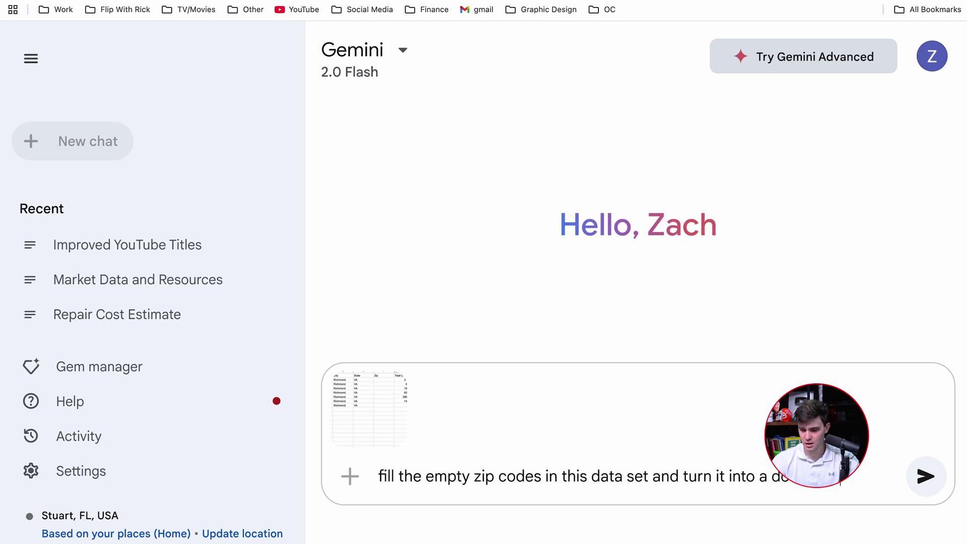
{"action": "type", "text": "v"}
{"action": "key", "text": "Return"}
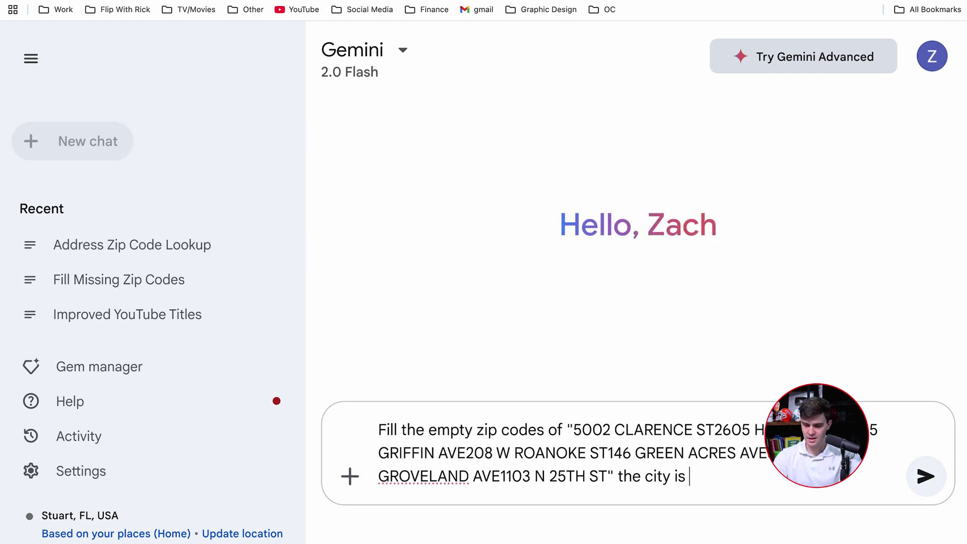
- Tell Gemini the city is Richmond, VA, fixing the spelling, and send it
{"action": "key", "text": "BackSpace"}
{"action": "type", "text": "ichmond, VA"}
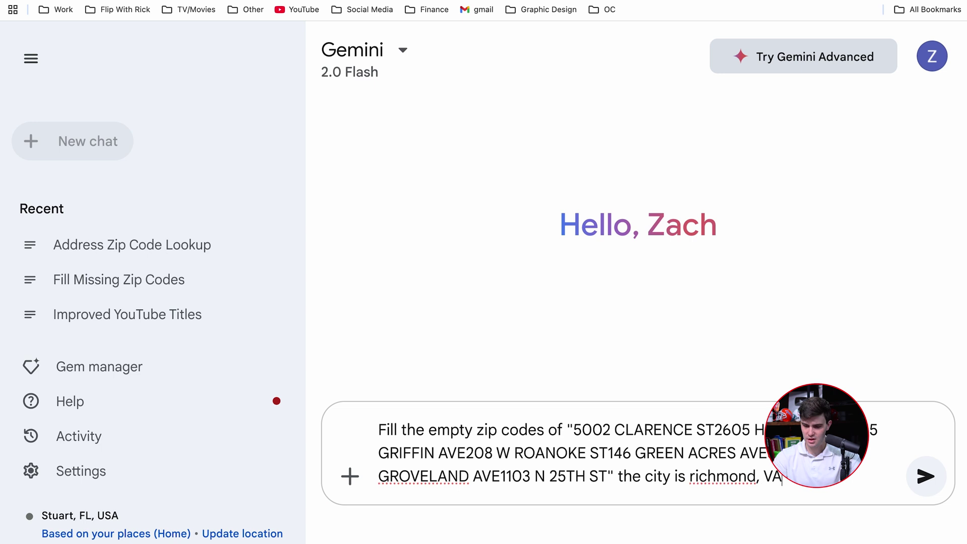
{"action": "key", "text": "Return"}
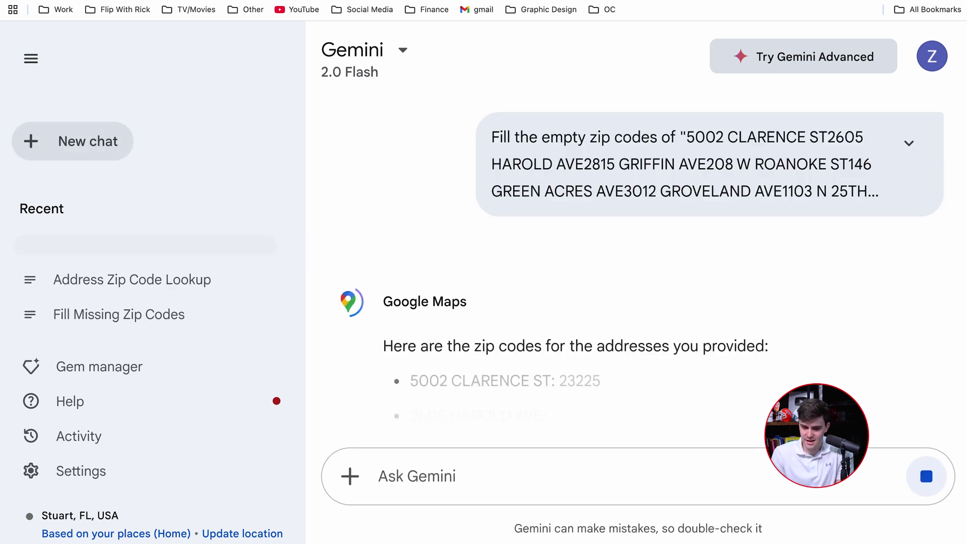
- Review Gemini's zip code results and ask it to 'create this into a CSV'
{"action": "scroll", "coordinate": [676, 371], "scroll_direction": "down", "scroll_amount": 3}
{"action": "scroll", "coordinate": [674, 369], "scroll_direction": "down", "scroll_amount": 10}
{"action": "scroll", "coordinate": [673, 369], "scroll_direction": "up", "scroll_amount": 5}
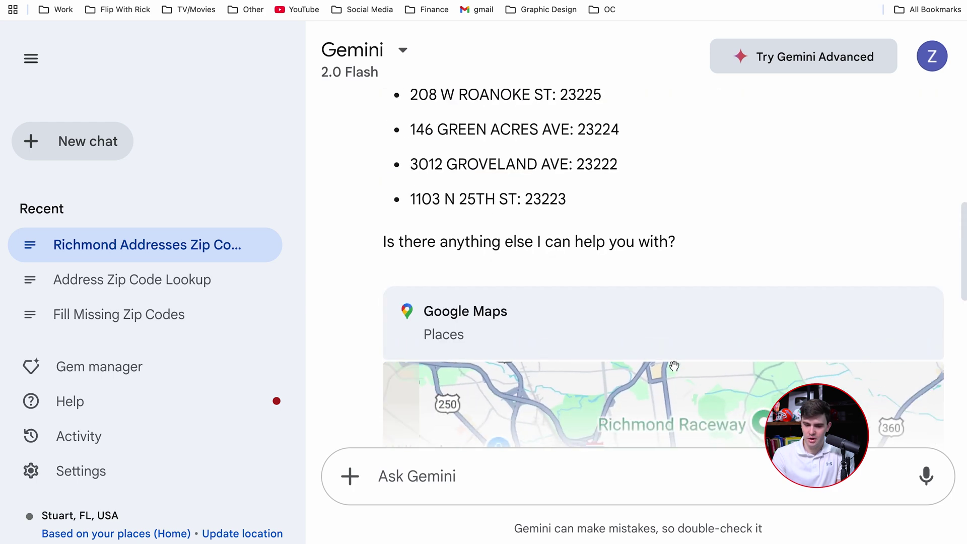
{"action": "scroll", "coordinate": [675, 277], "scroll_direction": "down", "scroll_amount": 5}
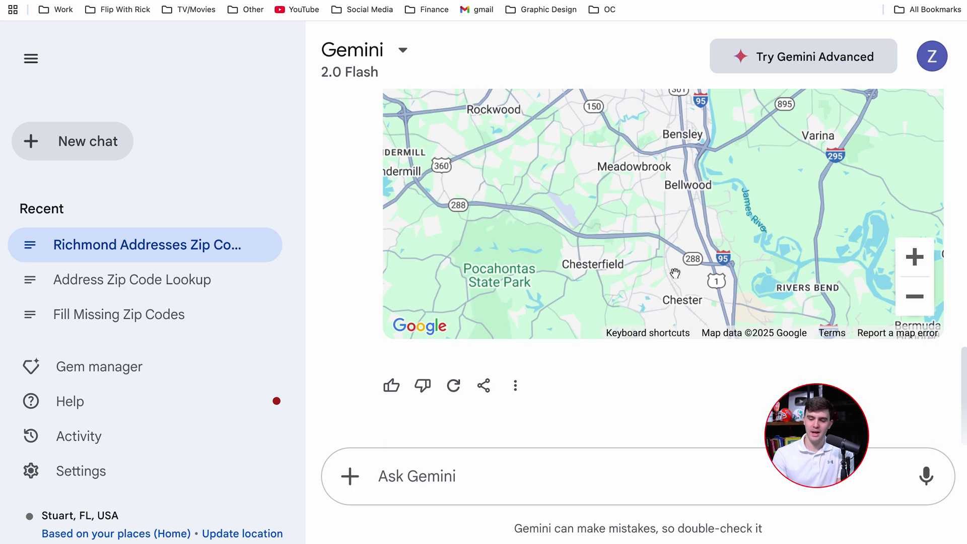
{"action": "left_click", "coordinate": [475, 474]}
{"action": "type", "text": "create this into"}
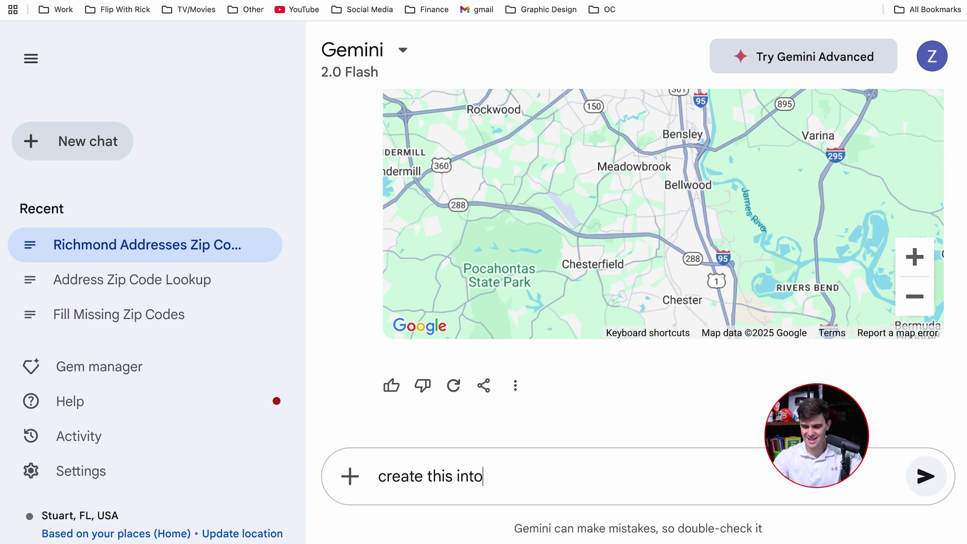
{"action": "type", "text": " a CSV"}
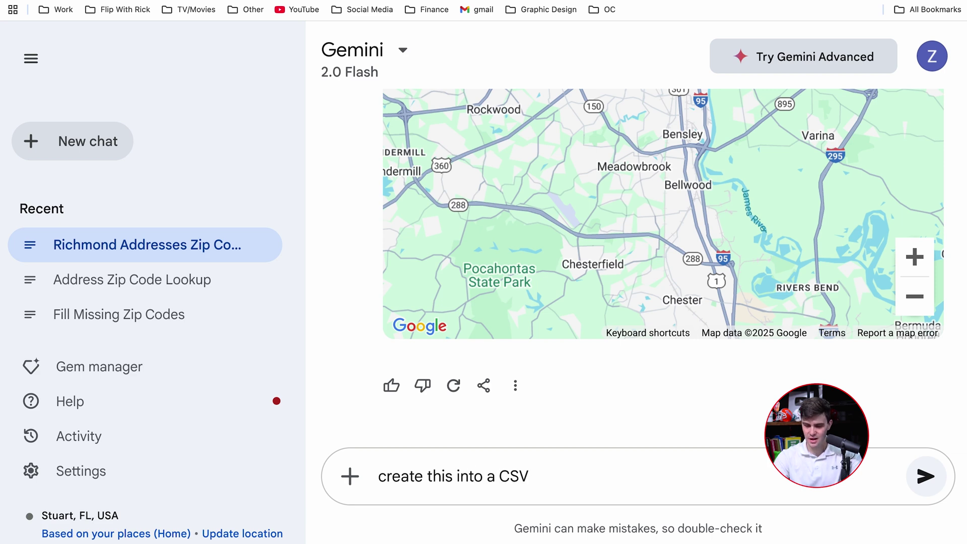
{"action": "key", "text": "Return"}
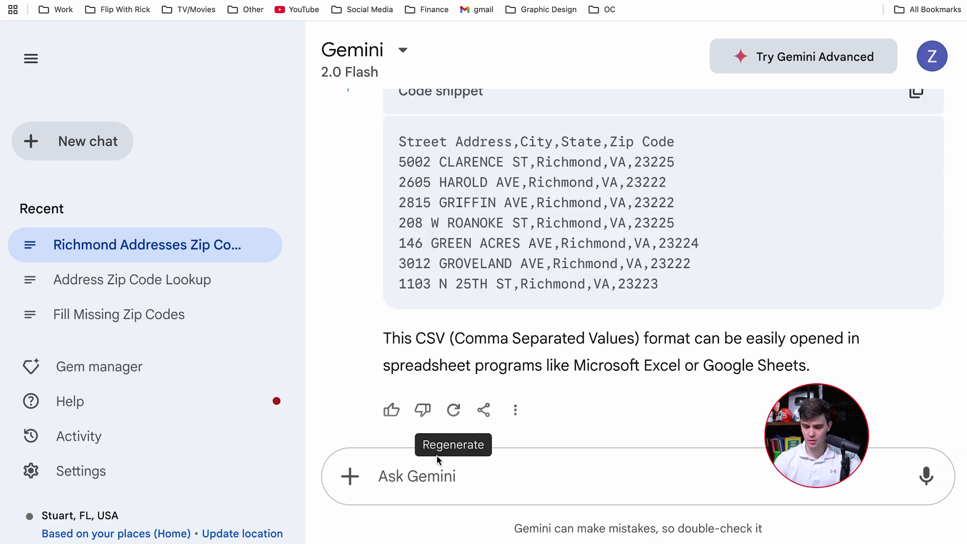
- Ask Gemini to organize the CSV into street address, city, state, and zip, then return to the spreadsheet
{"action": "type", "text": "organiz"}
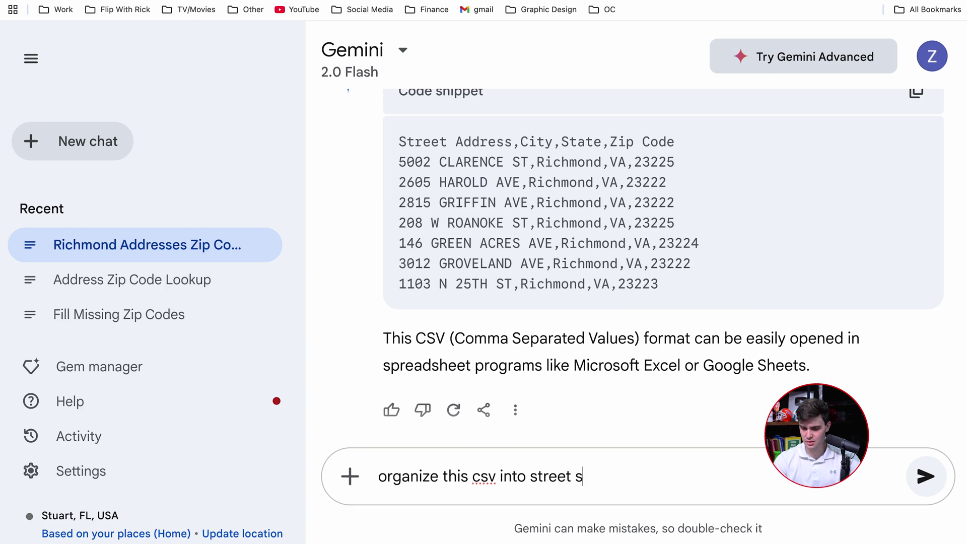
{"action": "type", "text": "dress, city, state"}
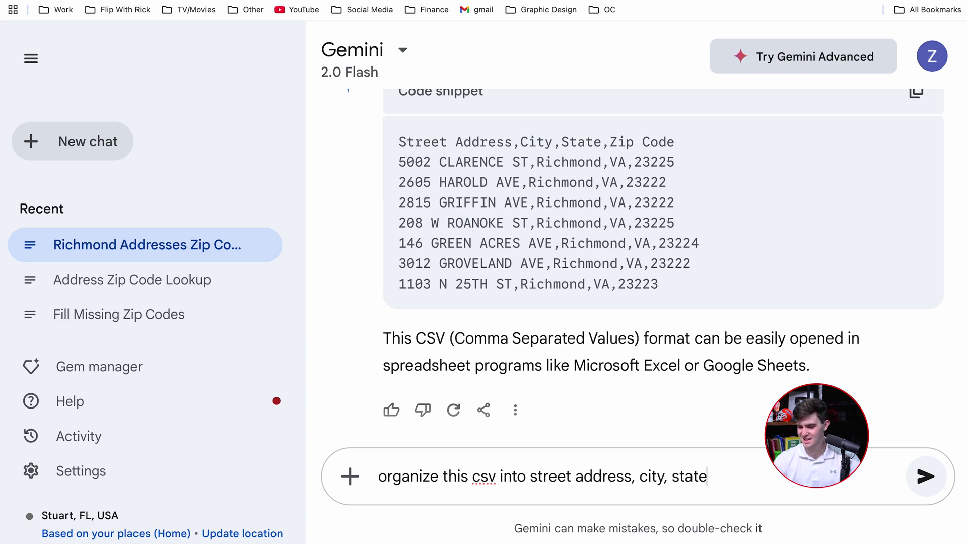
{"action": "type", "text": ",a dn"}
{"action": "key", "text": "BackSpace"}
{"action": "key", "text": "BackSpace"}
{"action": "key", "text": "BackSpace"}
{"action": "key", "text": "BackSpace"}
{"action": "type", "text": "and zip"}
{"action": "key", "text": "Return"}
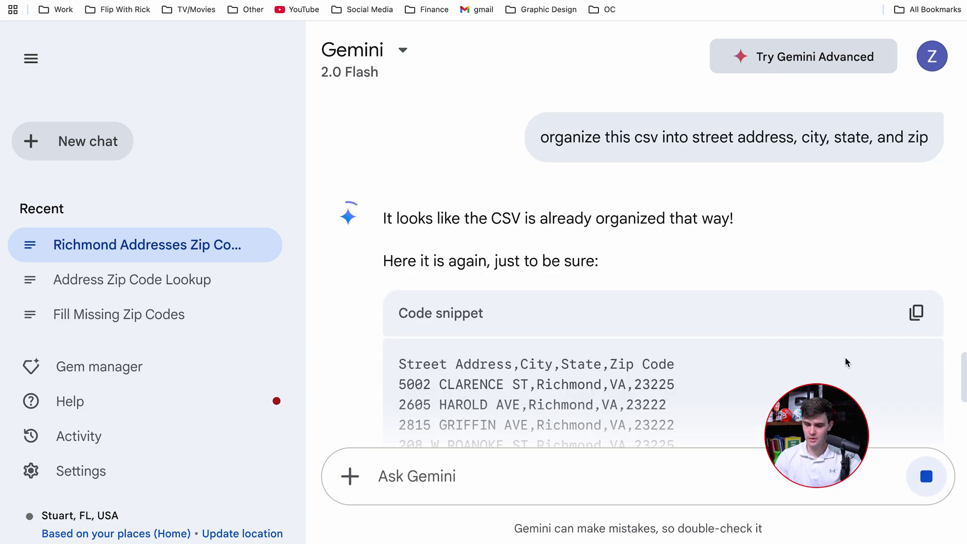
{"action": "scroll", "coordinate": [845, 362], "scroll_direction": "up", "scroll_amount": 4}
{"action": "left_click", "coordinate": [579, 0]}
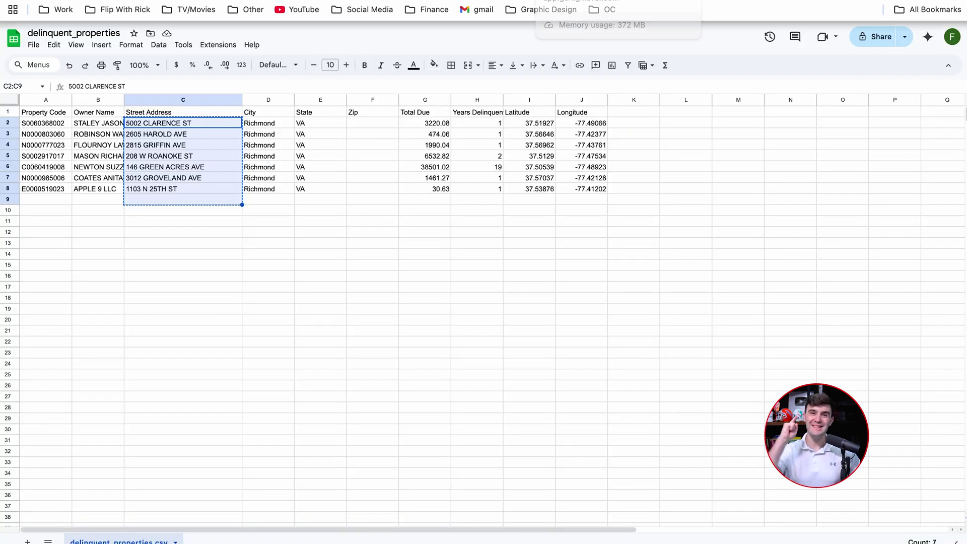
- Upload addresses.csv from Downloads through XLeads' Upload My Own Leads dialog
{"action": "left_click", "coordinate": [90, 0]}
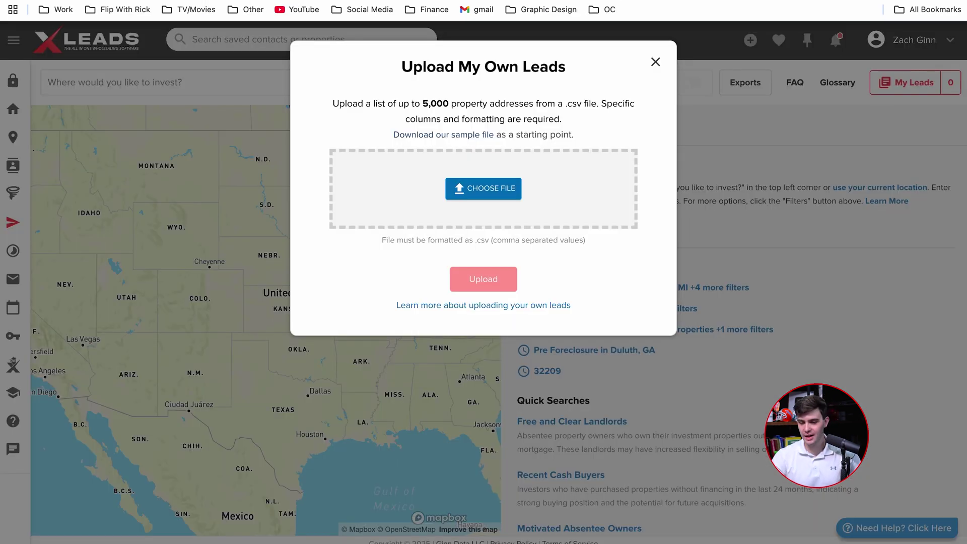
{"action": "left_click", "coordinate": [483, 188]}
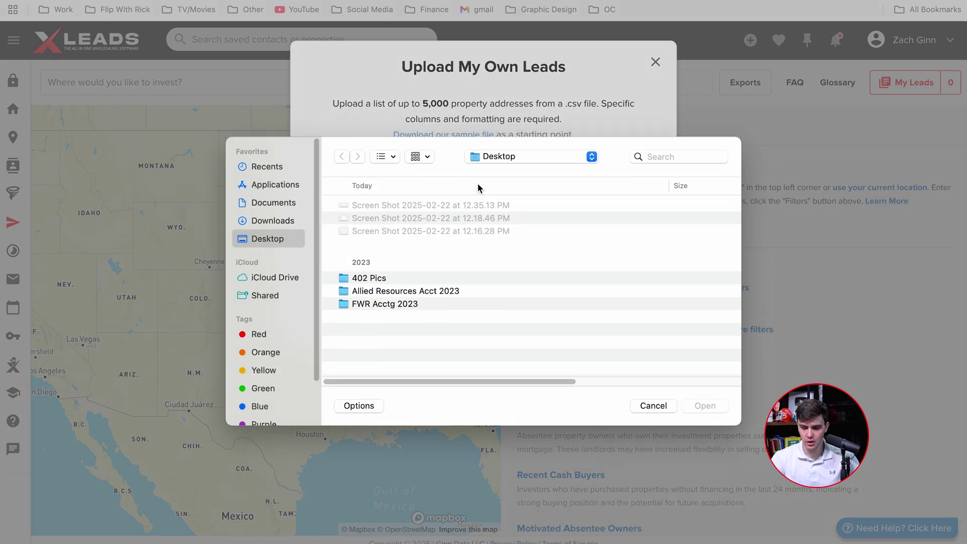
{"action": "left_click", "coordinate": [272, 225]}
{"action": "left_click", "coordinate": [363, 210]}
{"action": "double_click", "coordinate": [363, 211]}
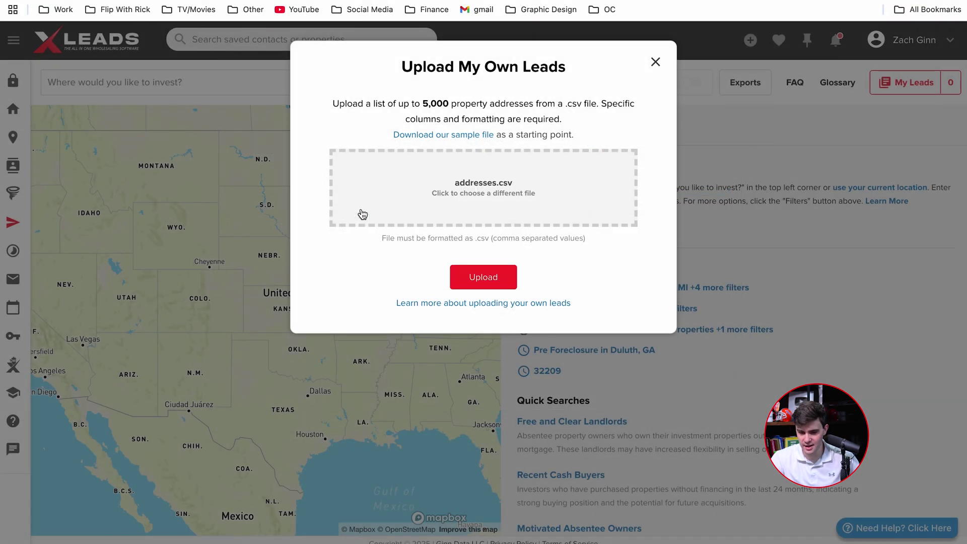
{"action": "left_click", "coordinate": [470, 270]}
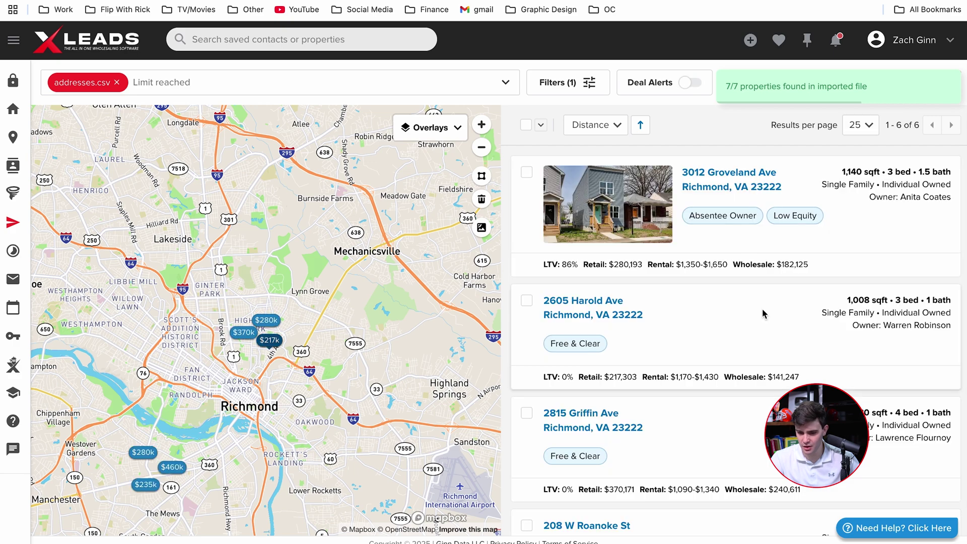
{"action": "scroll", "coordinate": [766, 330], "scroll_direction": "down", "scroll_amount": 7}
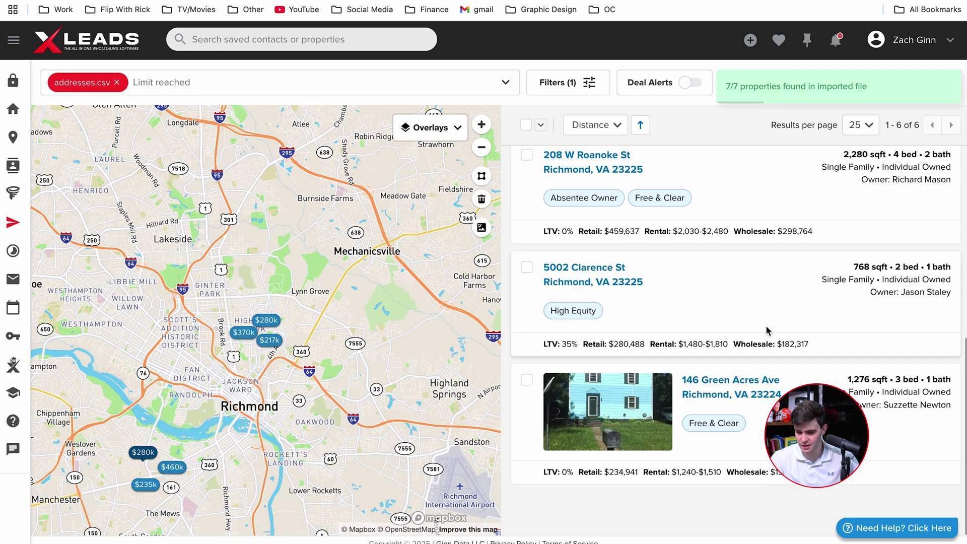
{"action": "scroll", "coordinate": [766, 330], "scroll_direction": "up", "scroll_amount": 7}
{"action": "left_click", "coordinate": [739, 177]}
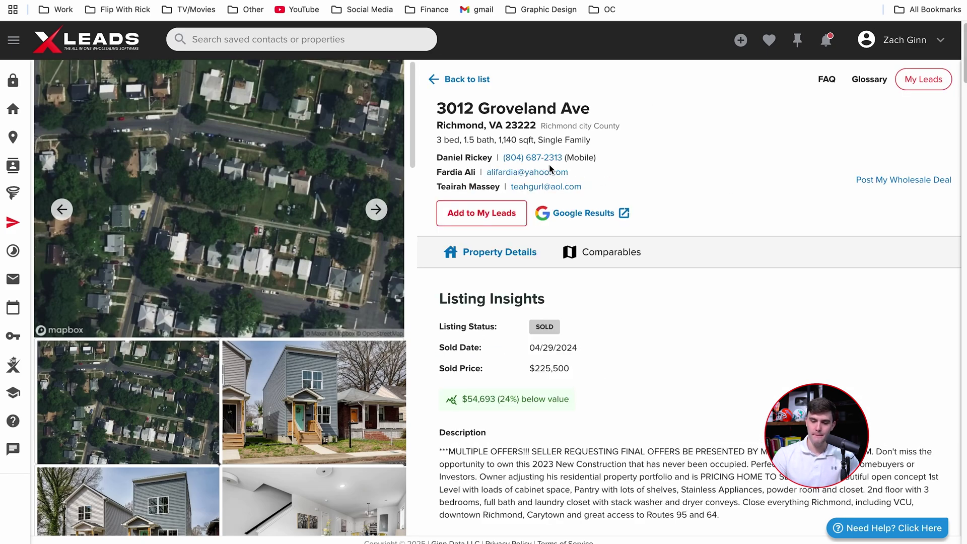
{"action": "left_click", "coordinate": [434, 79]}
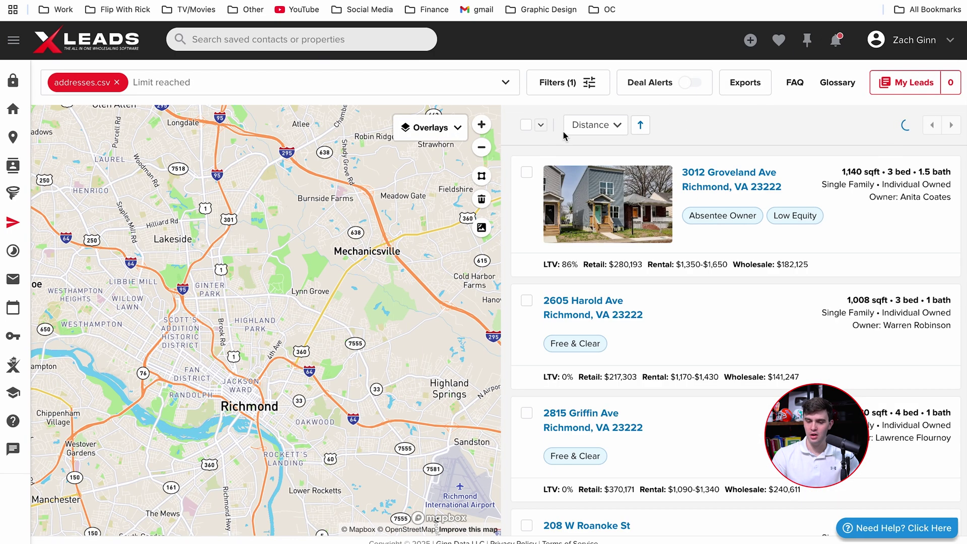
- Select all six leads and export them in Standard format with Lead Trace owner contact info
{"action": "left_click", "coordinate": [541, 125]}
{"action": "left_click", "coordinate": [555, 178]}
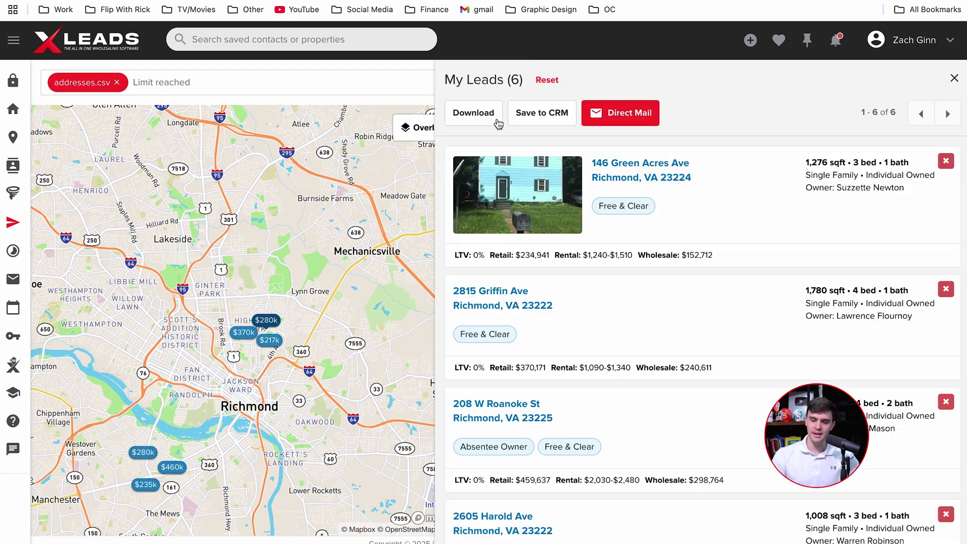
{"action": "left_click", "coordinate": [498, 124]}
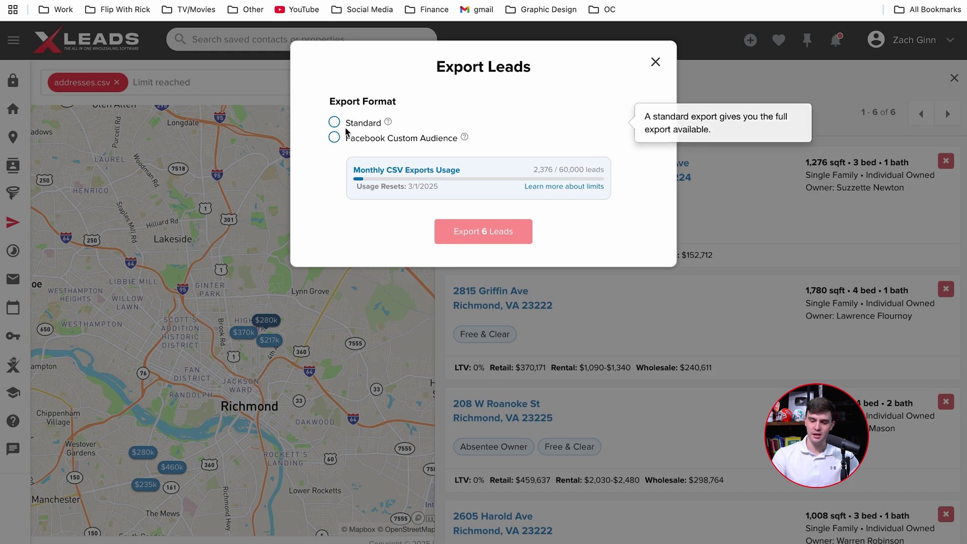
{"action": "left_click", "coordinate": [331, 123]}
{"action": "left_click", "coordinate": [337, 204]}
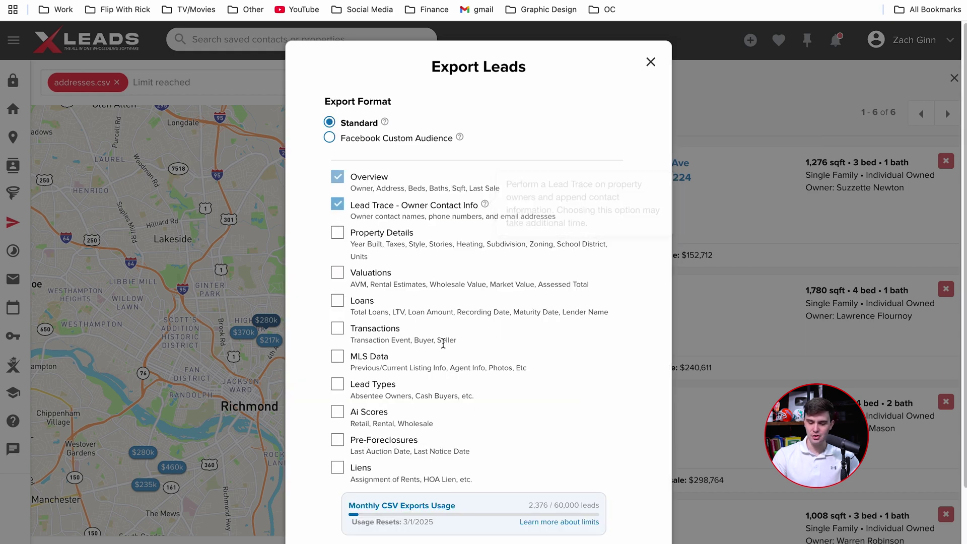
{"action": "scroll", "coordinate": [443, 339], "scroll_direction": "down", "scroll_amount": 3}
{"action": "left_click", "coordinate": [476, 495]}
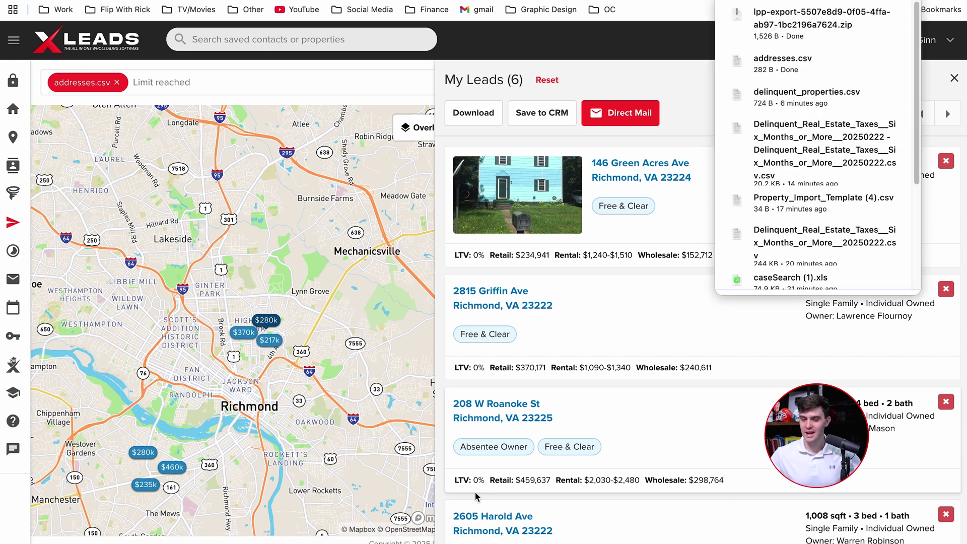
{"action": "key", "text": "ctrl+Tab"}
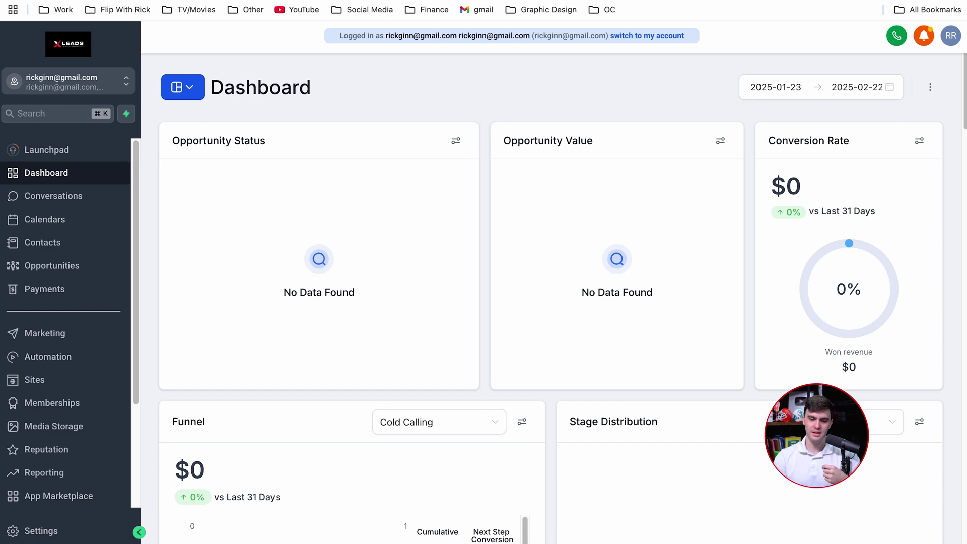
- Return to the Ninja Mode CRM and open the Contacts list
{"action": "key", "text": "ctrl+shift+Tab"}
{"action": "mouse_move", "coordinate": [9, 348]}
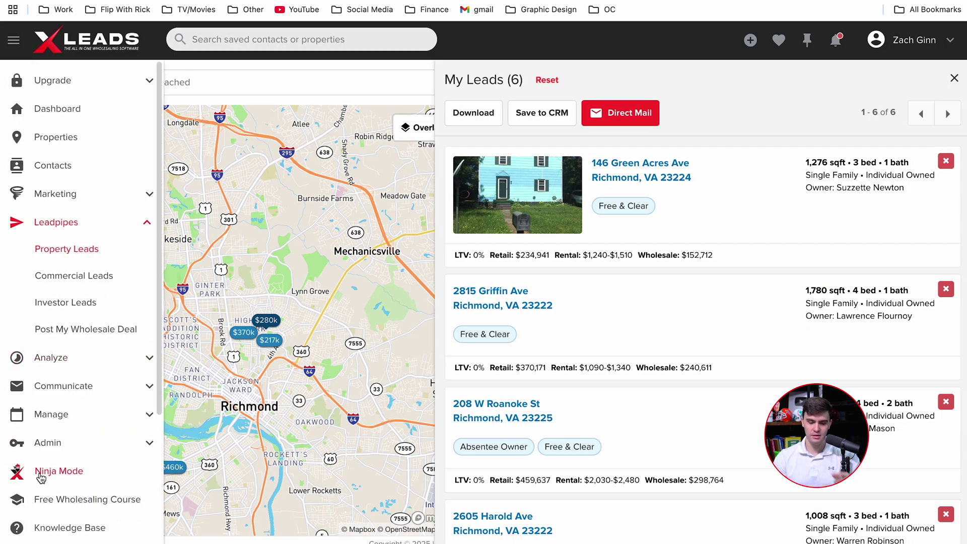
{"action": "key", "text": "ctrl+Tab"}
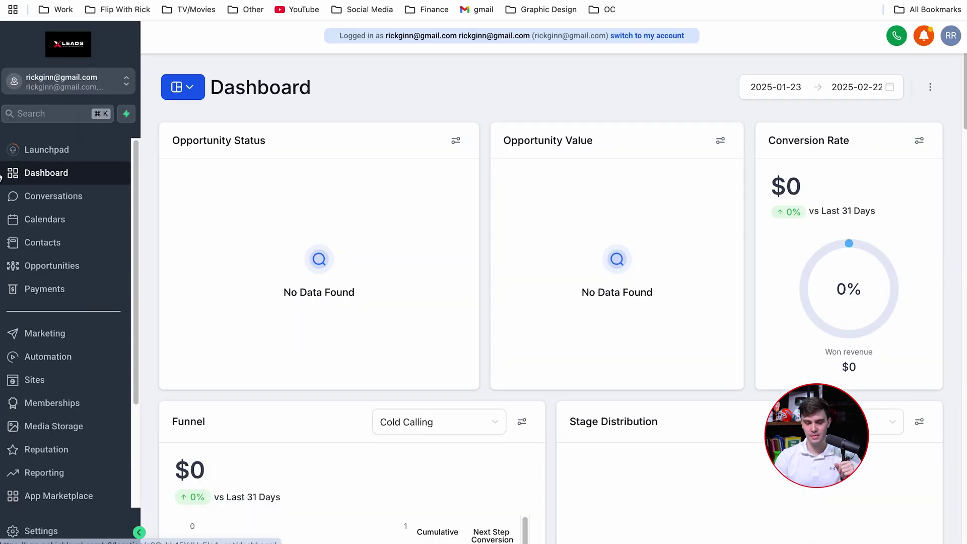
{"action": "left_click", "coordinate": [47, 243]}
- Import contacts from the downloaded lpp-export CSV file and continue to column mapping
{"action": "left_click", "coordinate": [496, 152]}
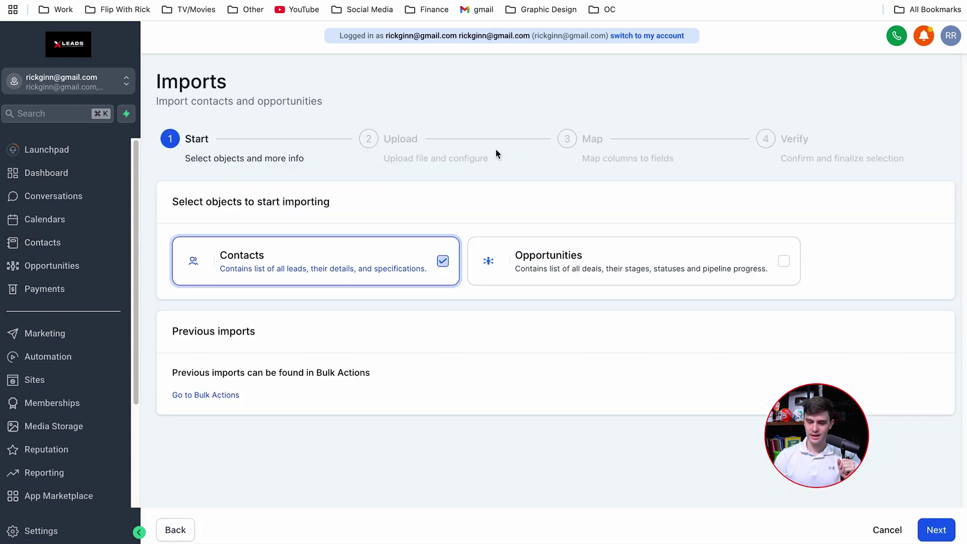
{"action": "left_click", "coordinate": [936, 529]}
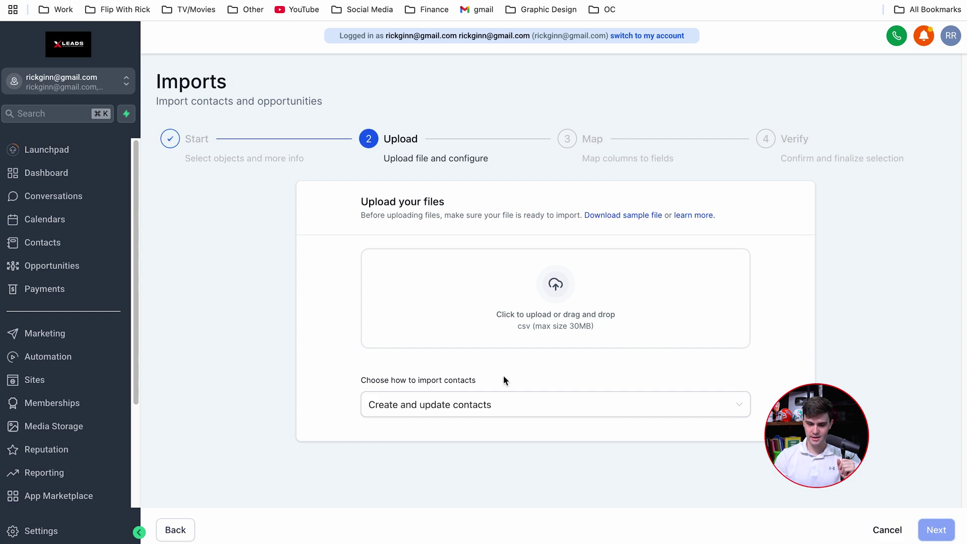
{"action": "left_click", "coordinate": [492, 310]}
{"action": "double_click", "coordinate": [375, 224]}
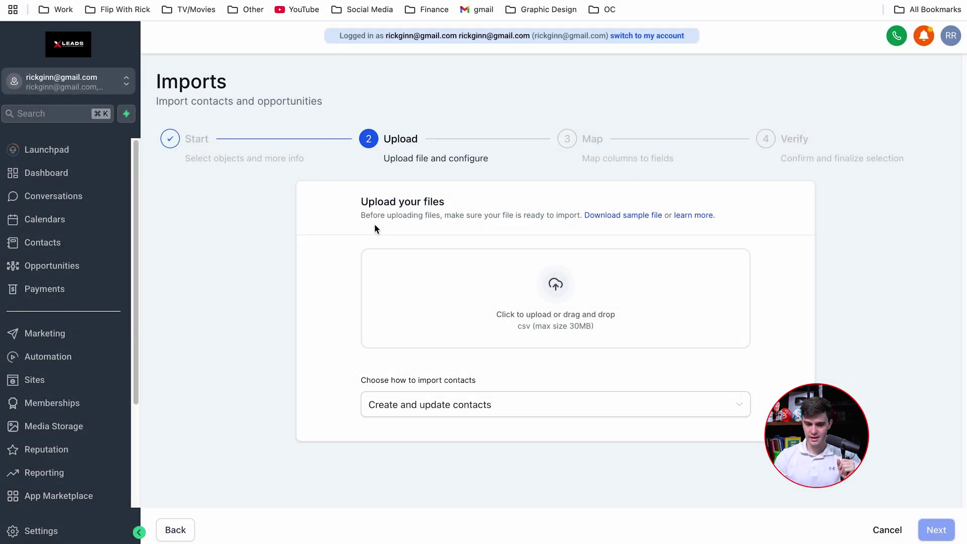
{"action": "left_click", "coordinate": [941, 530]}
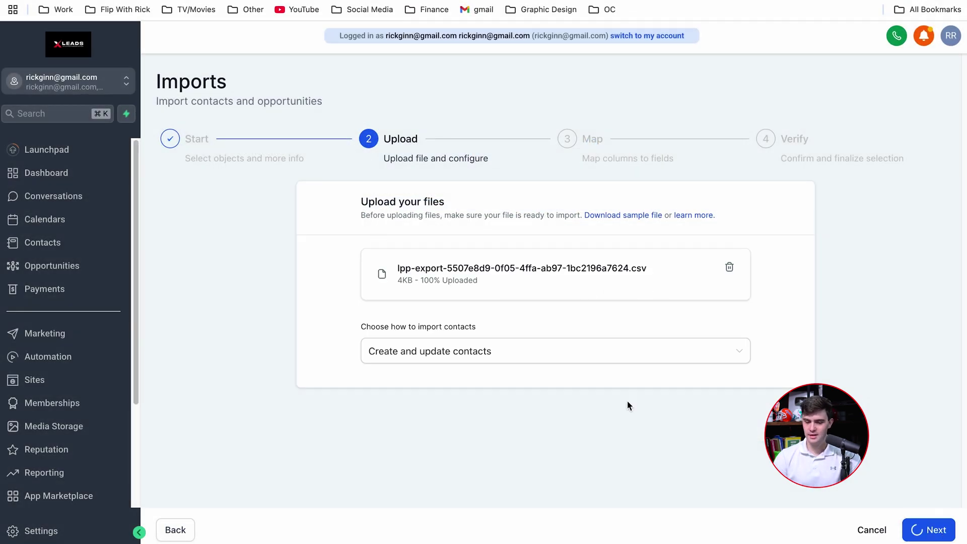
{"action": "scroll", "coordinate": [445, 310], "scroll_direction": "down", "scroll_amount": 6}
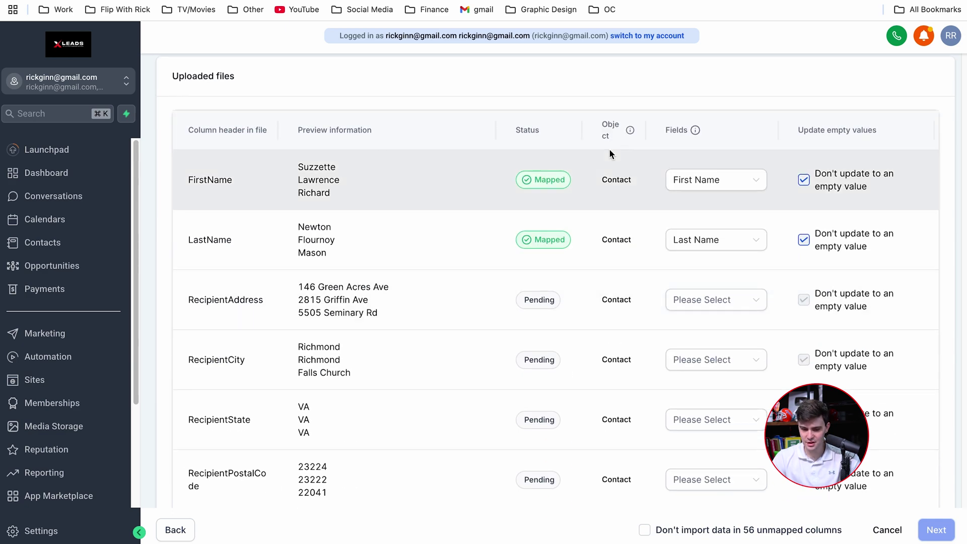
- Map PropertyAddress to Street Address, PropertyCity to City, plus the state and postal code columns
{"action": "scroll", "coordinate": [469, 275], "scroll_direction": "down", "scroll_amount": 2}
{"action": "scroll", "coordinate": [452, 292], "scroll_direction": "down", "scroll_amount": 7}
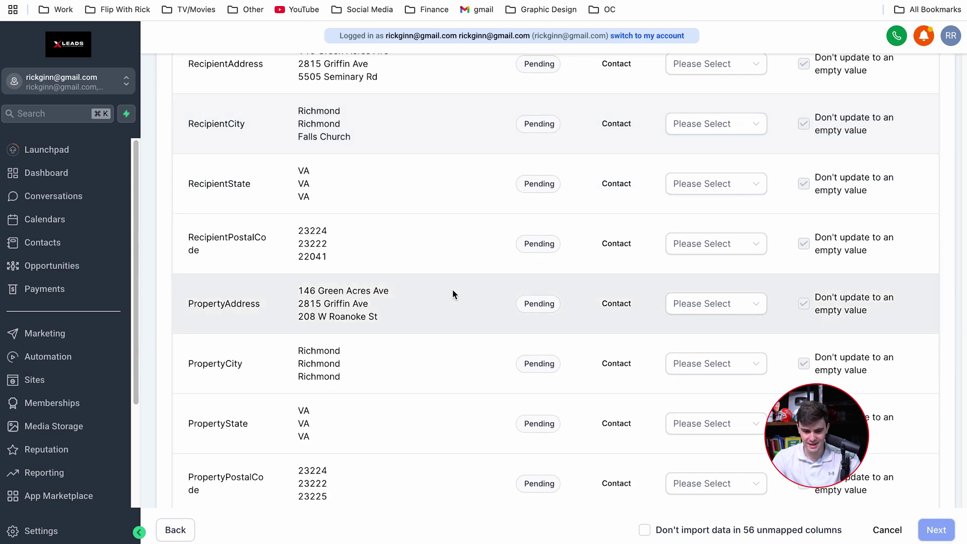
{"action": "left_click", "coordinate": [726, 98]}
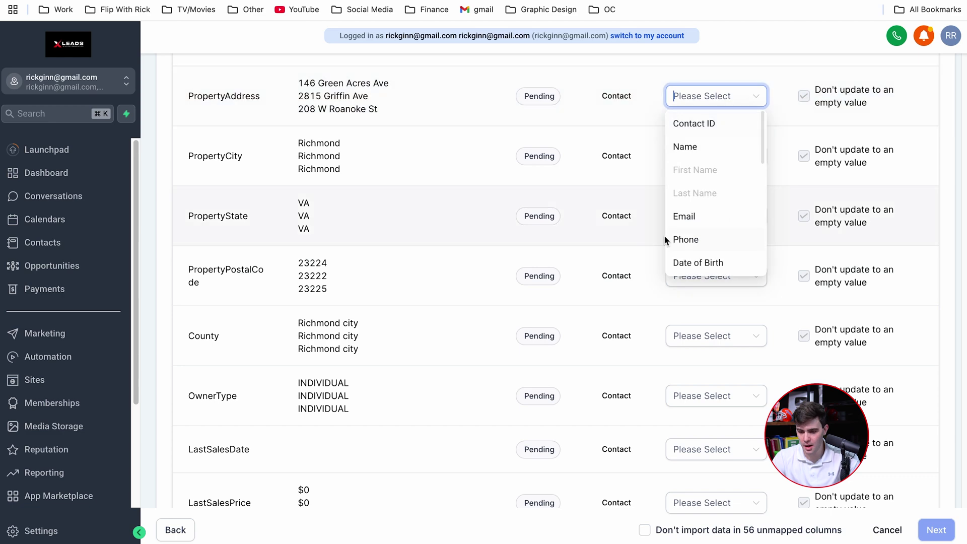
{"action": "scroll", "coordinate": [664, 234], "scroll_direction": "down", "scroll_amount": 4}
{"action": "scroll", "coordinate": [664, 234], "scroll_direction": "up", "scroll_amount": 5}
{"action": "scroll", "coordinate": [710, 247], "scroll_direction": "down", "scroll_amount": 5}
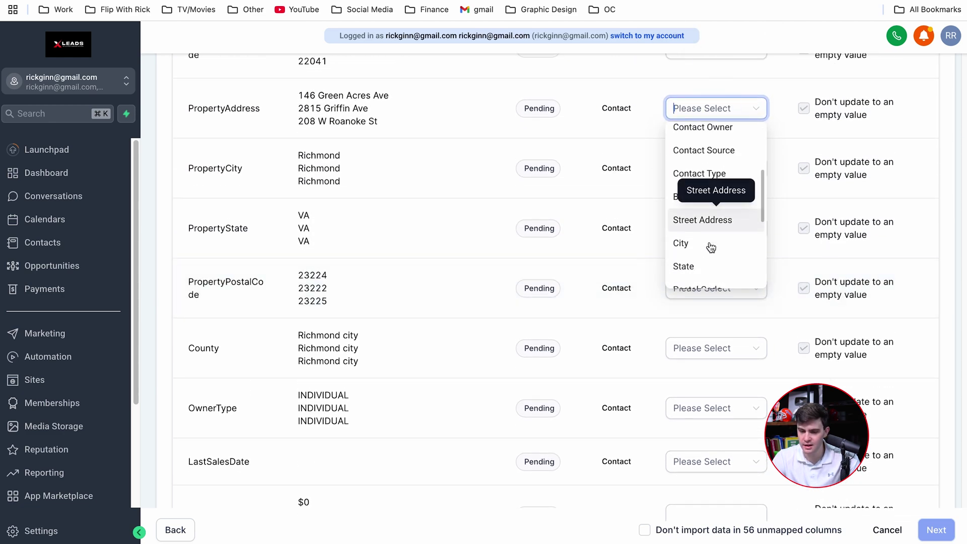
{"action": "left_click", "coordinate": [704, 205]}
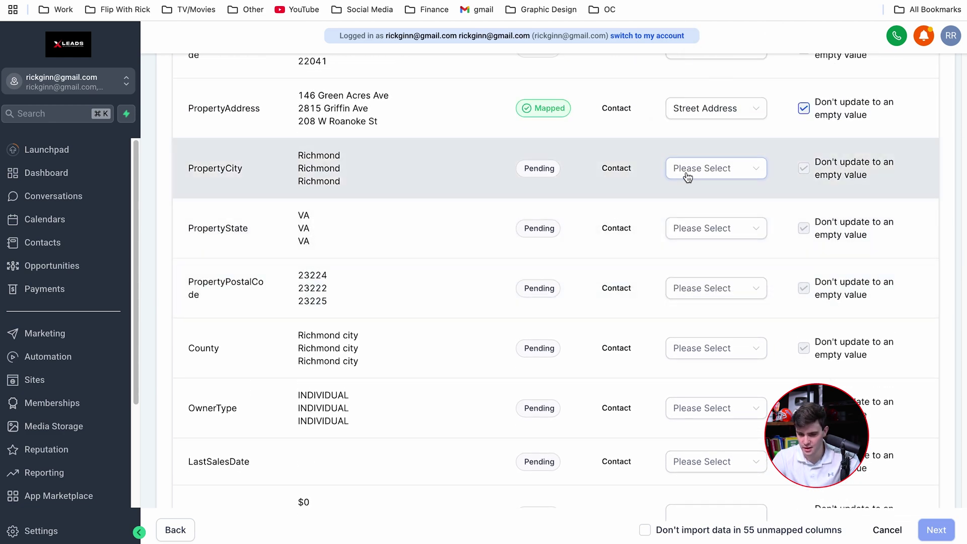
{"action": "left_click", "coordinate": [686, 174]}
{"action": "scroll", "coordinate": [679, 246], "scroll_direction": "down", "scroll_amount": 3}
{"action": "scroll", "coordinate": [689, 287], "scroll_direction": "down", "scroll_amount": 3}
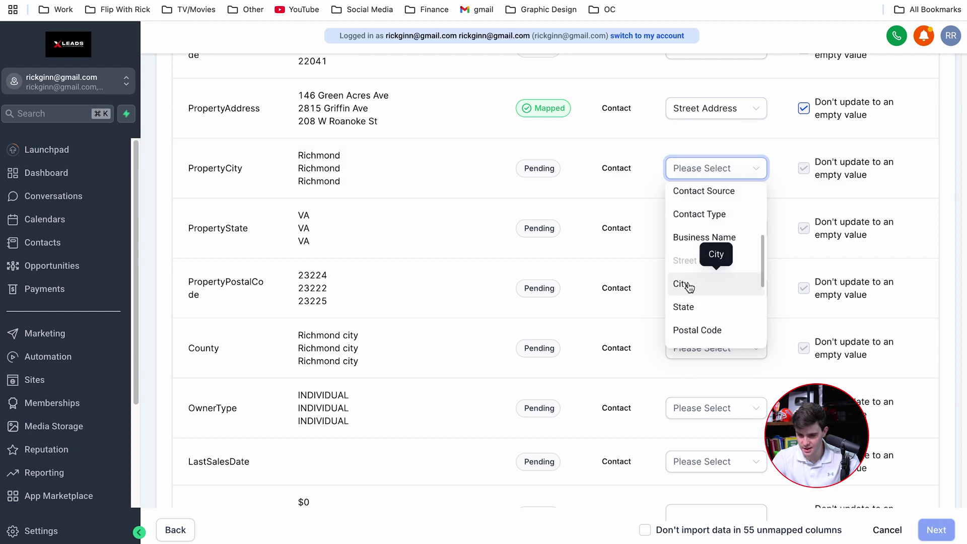
{"action": "left_click", "coordinate": [683, 283]}
{"action": "scroll", "coordinate": [688, 195], "scroll_direction": "down", "scroll_amount": 1}
{"action": "left_click", "coordinate": [688, 188]}
{"action": "scroll", "coordinate": [687, 274], "scroll_direction": "down", "scroll_amount": 5}
{"action": "scroll", "coordinate": [689, 277], "scroll_direction": "up", "scroll_amount": 2}
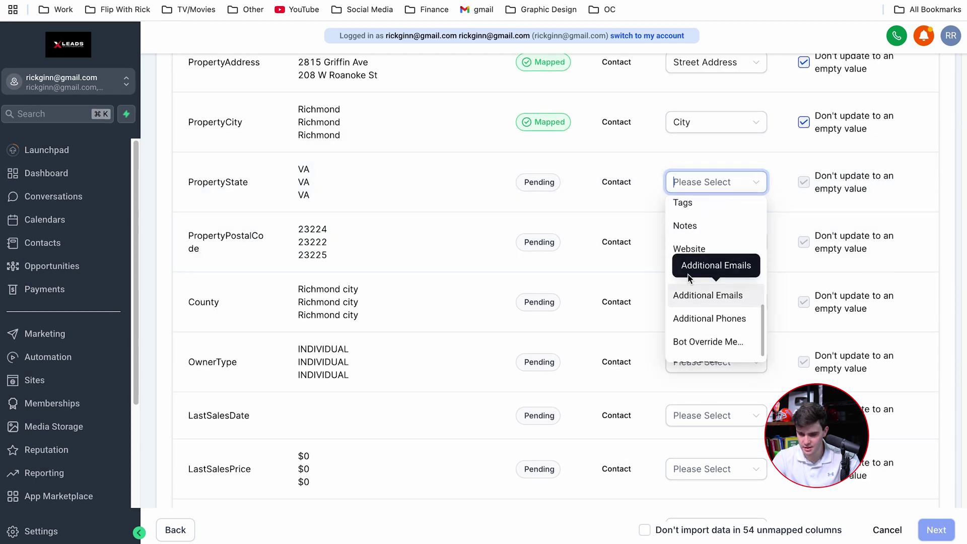
{"action": "scroll", "coordinate": [699, 268], "scroll_direction": "down", "scroll_amount": 5}
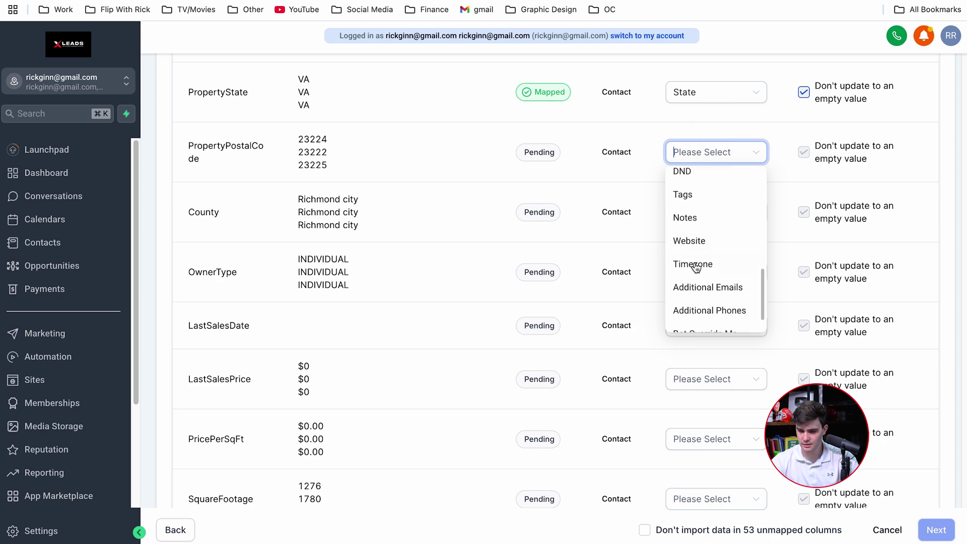
{"action": "left_click", "coordinate": [700, 268]}
{"action": "scroll", "coordinate": [583, 304], "scroll_direction": "down", "scroll_amount": 10}
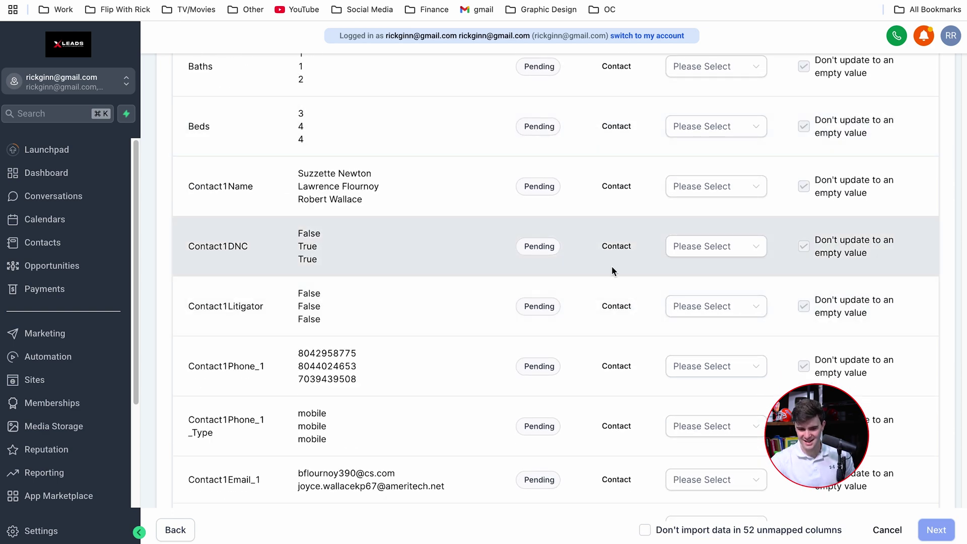
{"action": "scroll", "coordinate": [613, 270], "scroll_direction": "down", "scroll_amount": 3}
- Map Contact1 phones and emails to Phone, Email, Additional Phones and Additional Emails, skipping unmapped columns
{"action": "left_click", "coordinate": [719, 207]}
{"action": "left_click", "coordinate": [686, 350]}
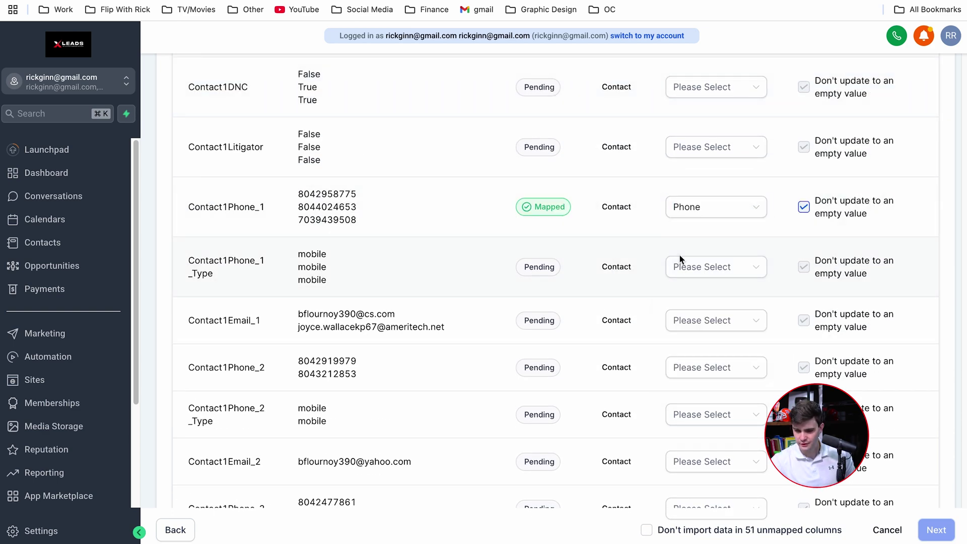
{"action": "left_click", "coordinate": [694, 320]}
{"action": "scroll", "coordinate": [704, 390], "scroll_direction": "down", "scroll_amount": 1}
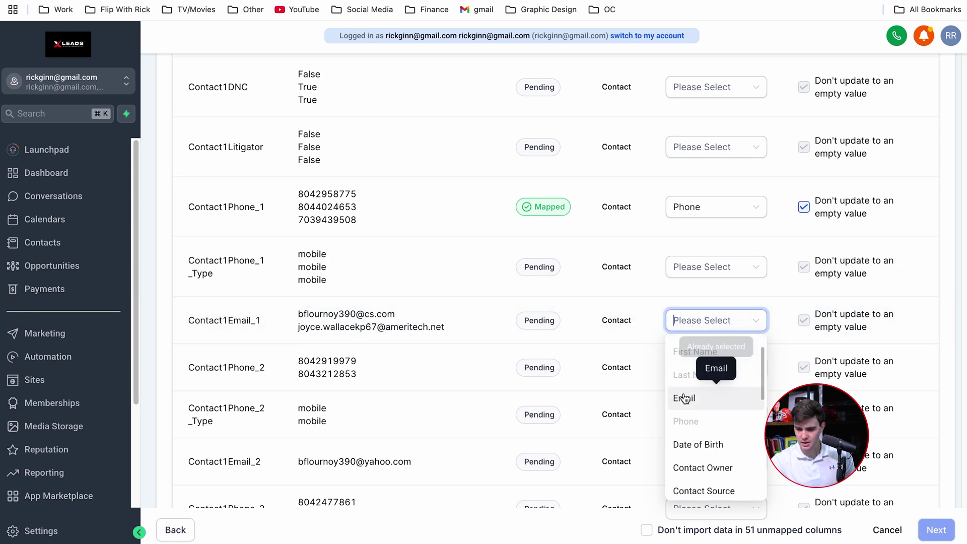
{"action": "left_click", "coordinate": [700, 398]}
{"action": "scroll", "coordinate": [715, 261], "scroll_direction": "down", "scroll_amount": 5}
{"action": "left_click", "coordinate": [720, 130]}
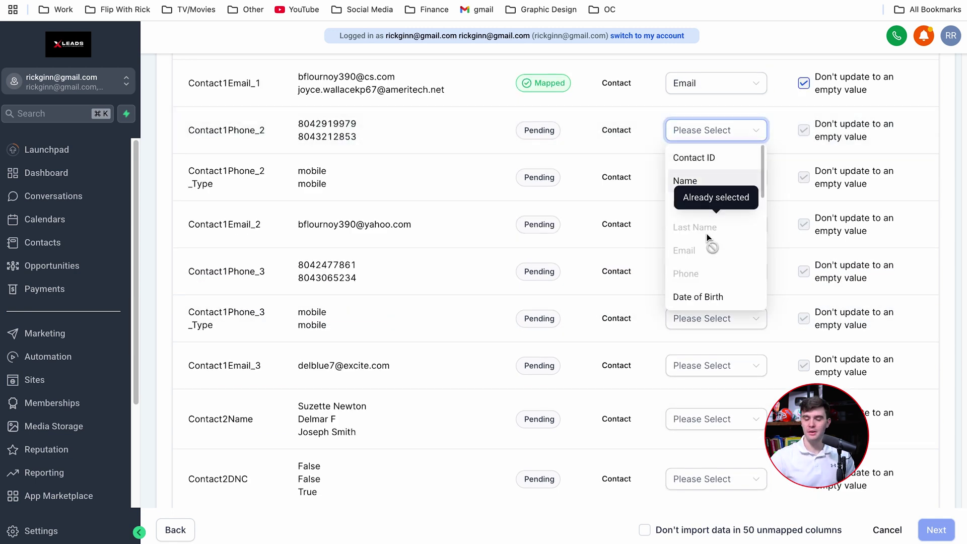
{"action": "scroll", "coordinate": [713, 252], "scroll_direction": "down", "scroll_amount": 5}
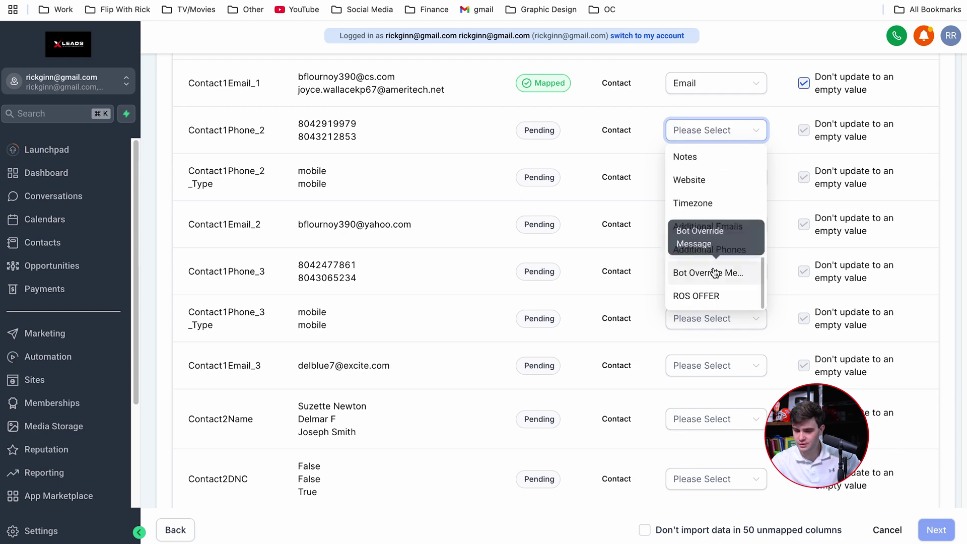
{"action": "left_click", "coordinate": [702, 234]}
{"action": "left_click", "coordinate": [703, 226]}
{"action": "scroll", "coordinate": [693, 277], "scroll_direction": "down", "scroll_amount": 5}
{"action": "left_click", "coordinate": [700, 318]}
{"action": "scroll", "coordinate": [667, 382], "scroll_direction": "down", "scroll_amount": 15}
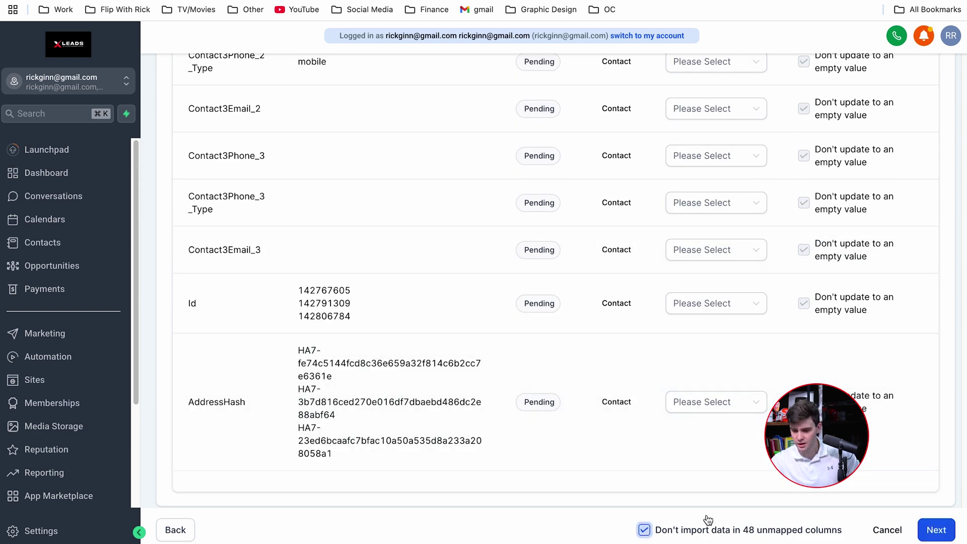
{"action": "left_click", "coordinate": [937, 531]}
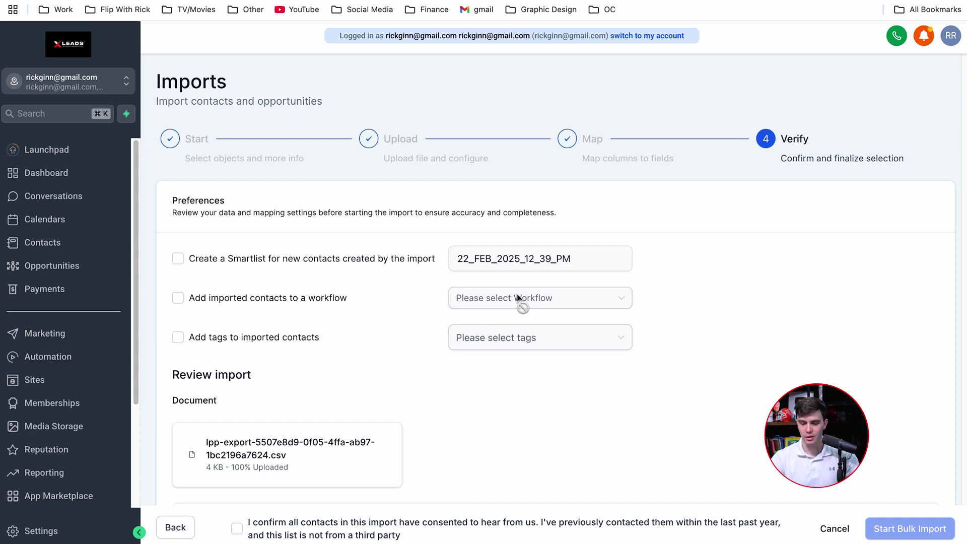
- Verify the import with no workflow and tagging enabled, confirm consent, and start the bulk import
{"action": "left_click", "coordinate": [482, 306]}
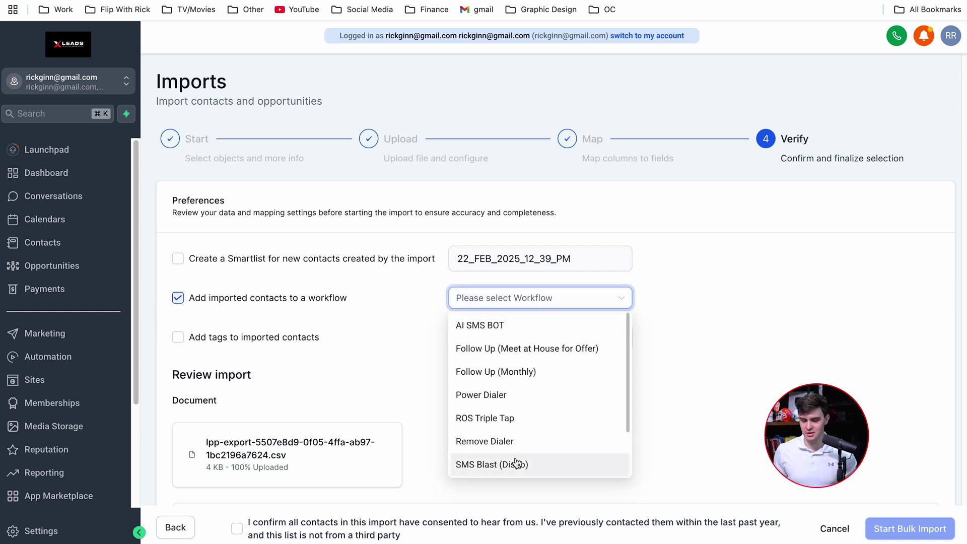
{"action": "left_click", "coordinate": [178, 298]}
{"action": "left_click", "coordinate": [178, 337]}
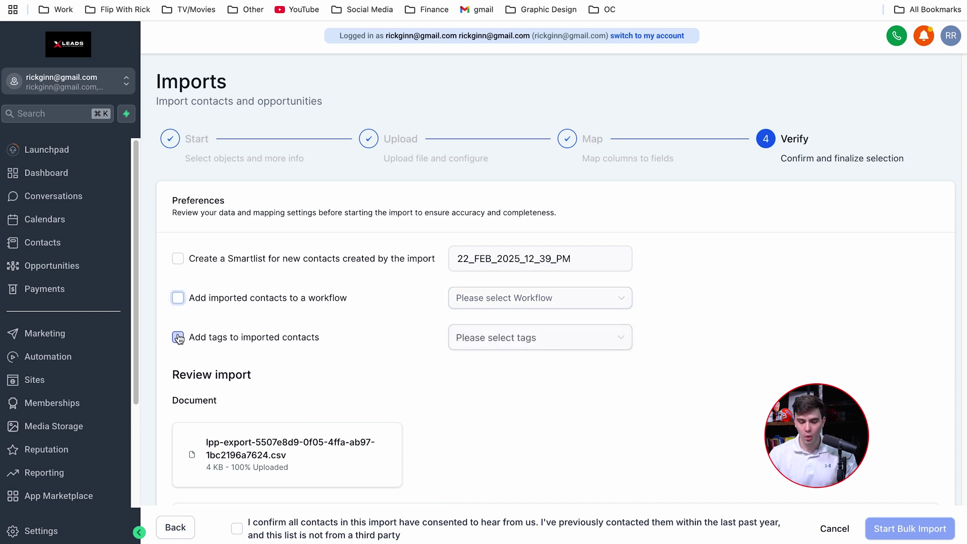
{"action": "left_click", "coordinate": [489, 340]}
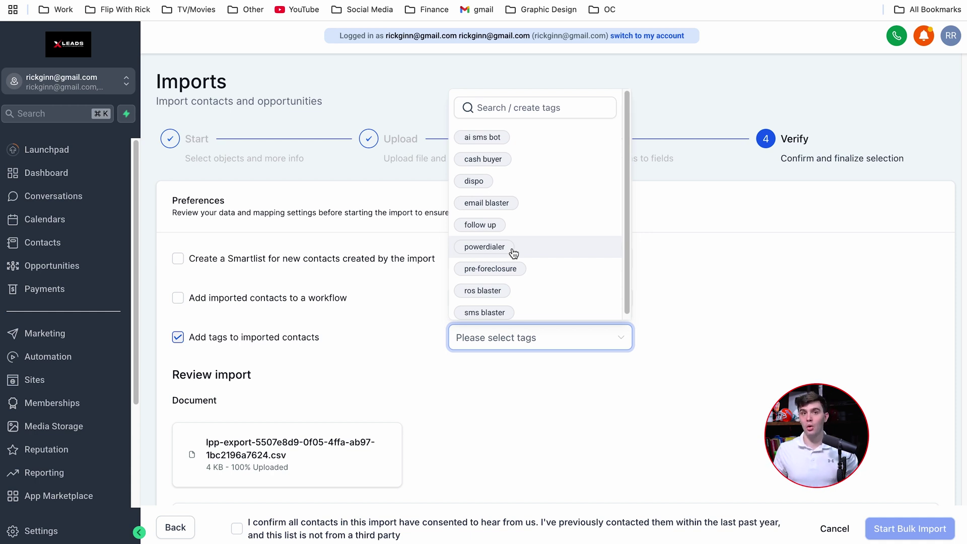
{"action": "left_click", "coordinate": [406, 394]}
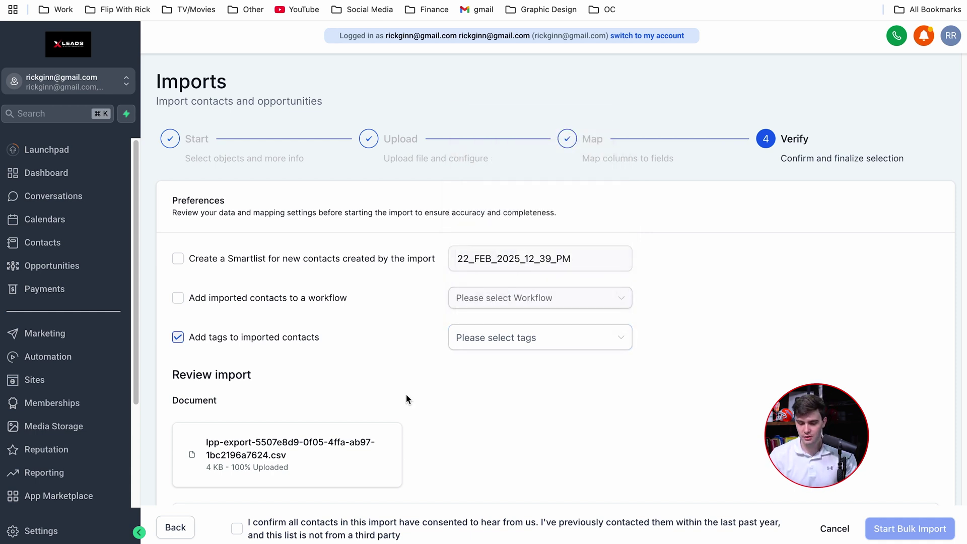
{"action": "scroll", "coordinate": [406, 393], "scroll_direction": "down", "scroll_amount": 7}
{"action": "left_click", "coordinate": [905, 529]}
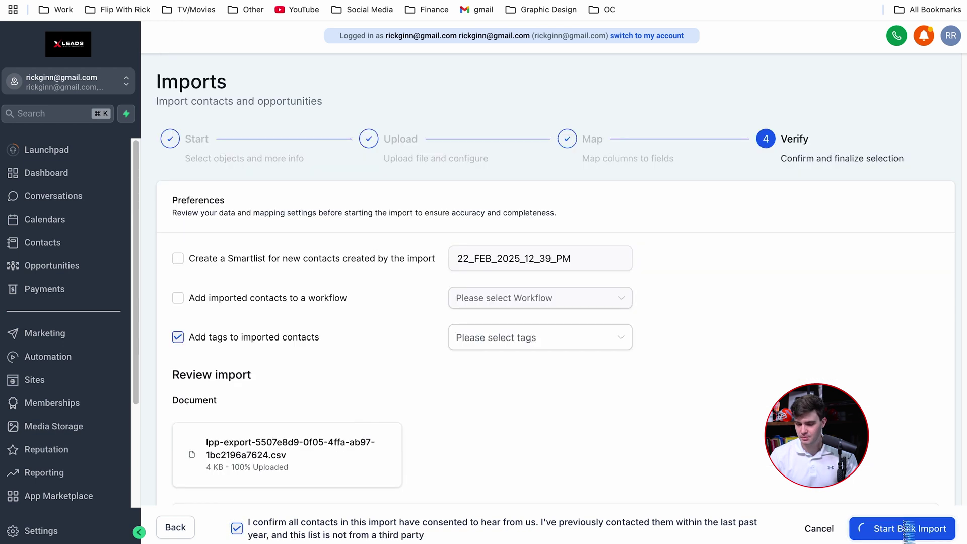